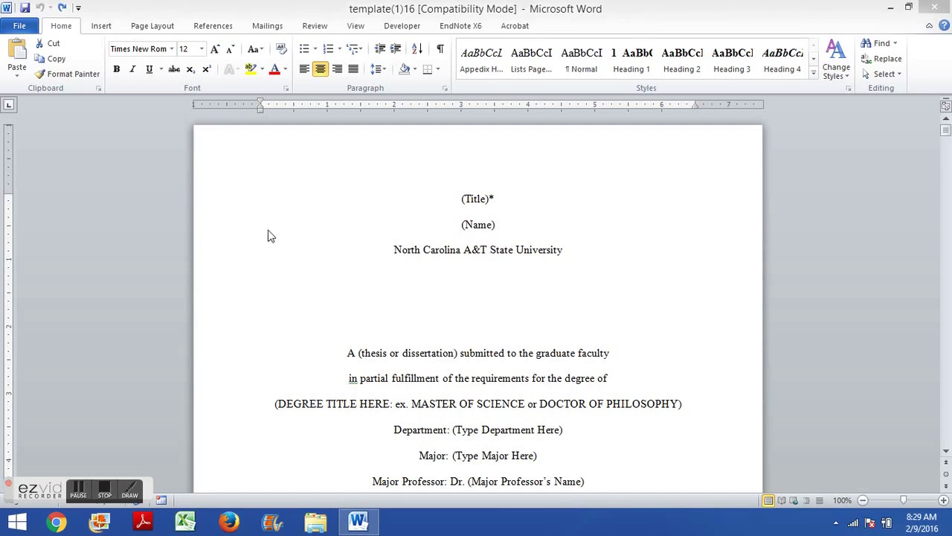
# Step: Review the title placeholder and the italic note about parentheses on the title page
pyautogui.hotkey('shift', 'Home')
pyautogui.click(463, 199)
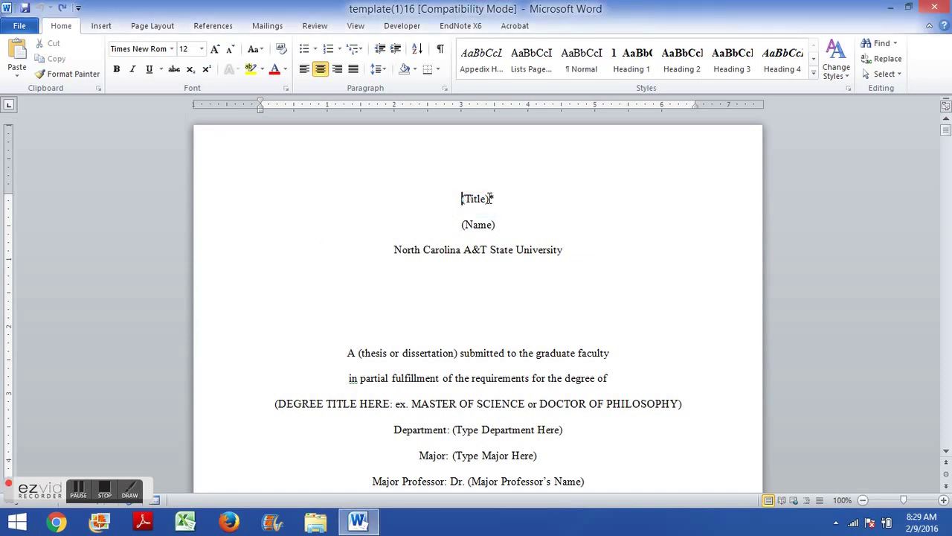
pyautogui.scroll(-3, 317, 229)
pyautogui.scroll(3, 314, 227)
pyautogui.moveTo(456, 201); pyautogui.dragTo(510, 202)
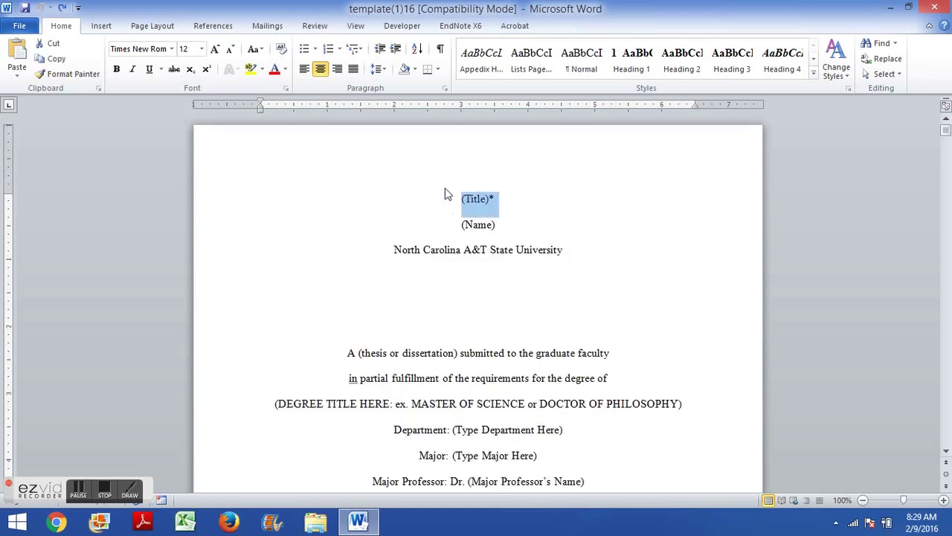
pyautogui.scroll(-5, 293, 246)
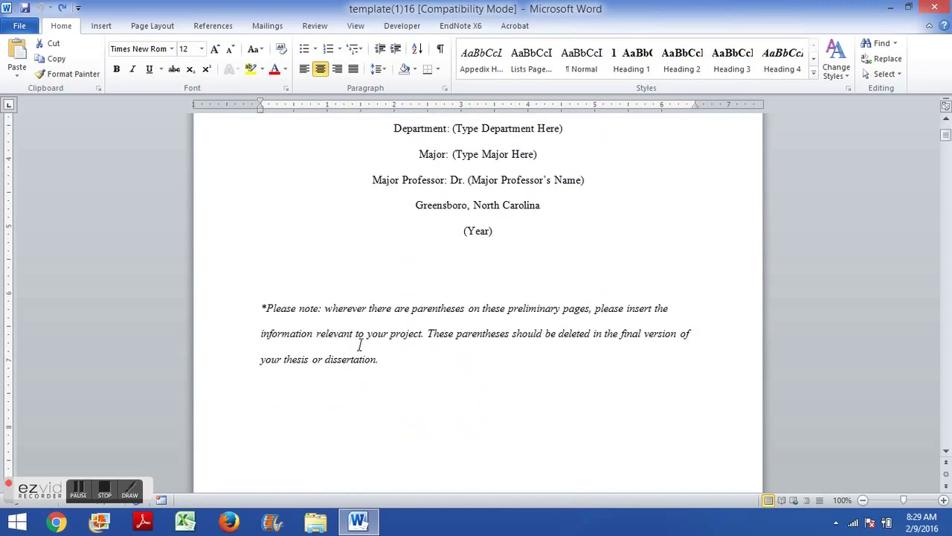
pyautogui.moveTo(382, 359); pyautogui.dragTo(250, 308)
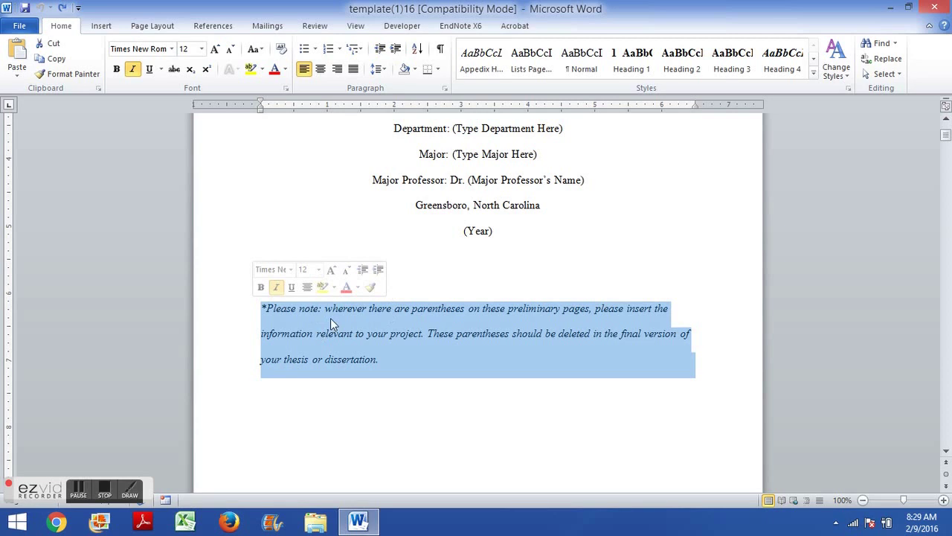
pyautogui.scroll(5, 246, 233)
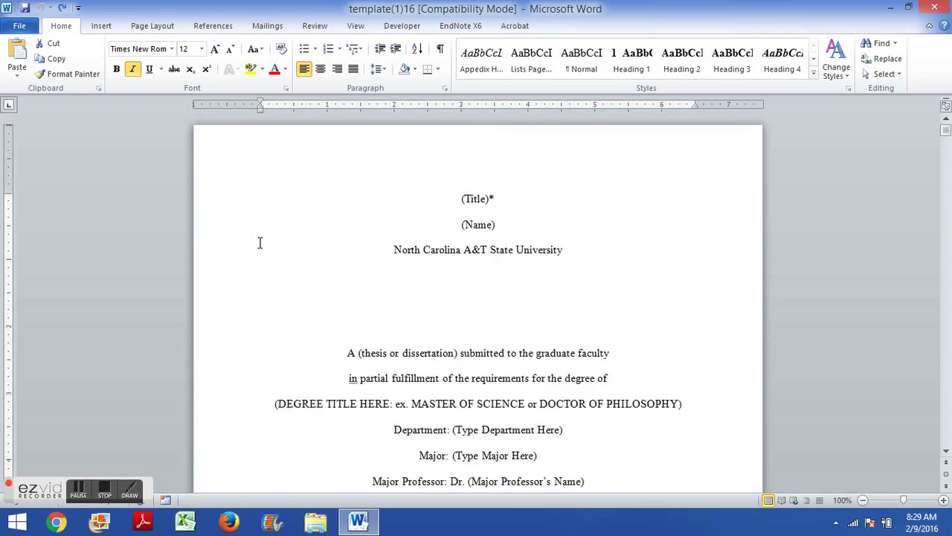
# Step: Replace the title placeholder with "My Title: With a Subtitle" and the name placeholder with "Your Full Name"
pyautogui.moveTo(462, 198); pyautogui.dragTo(497, 200)
pyautogui.write('M')
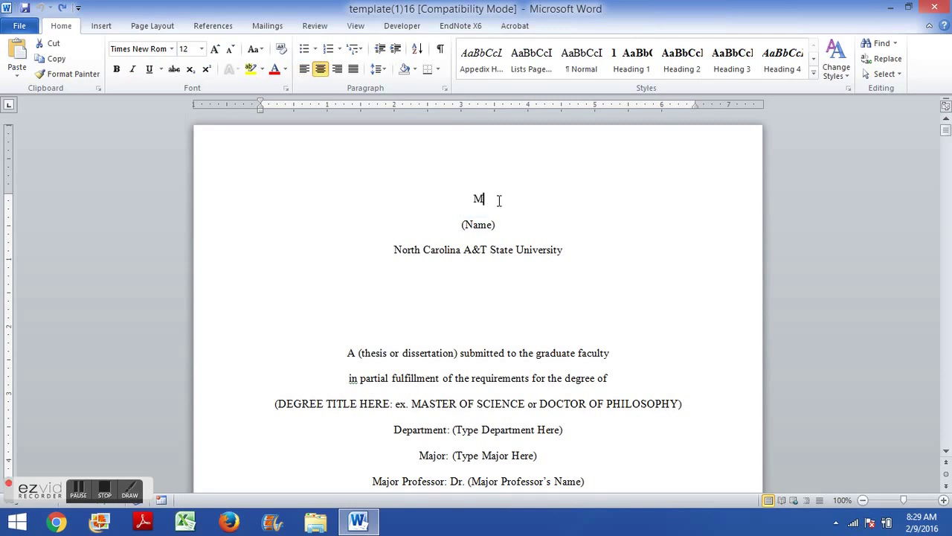
pyautogui.write('y Title')
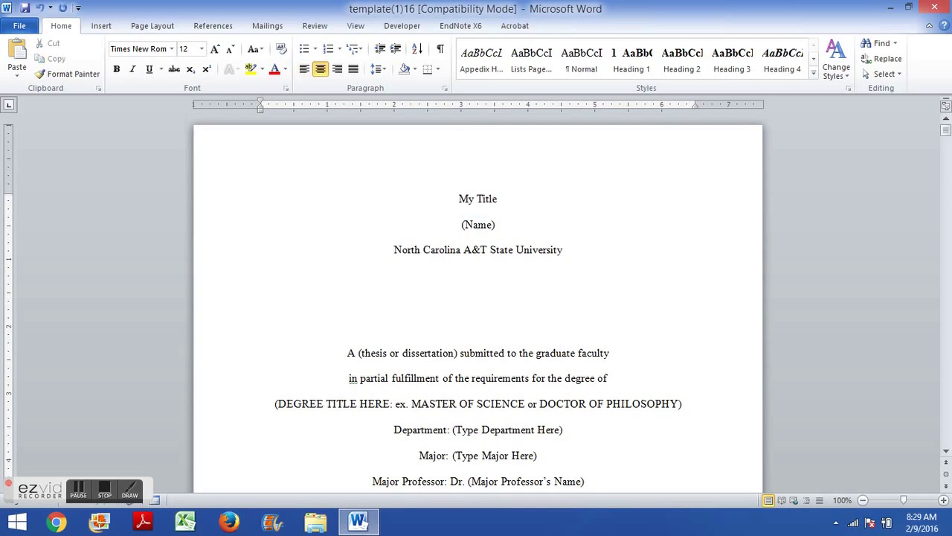
pyautogui.write(': With a Subtitle')
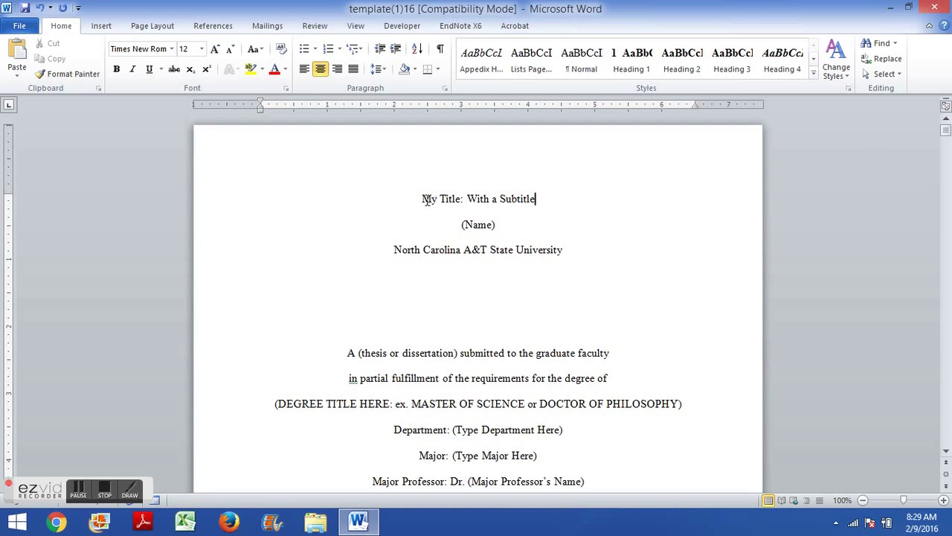
pyautogui.tripleClick(484, 223)
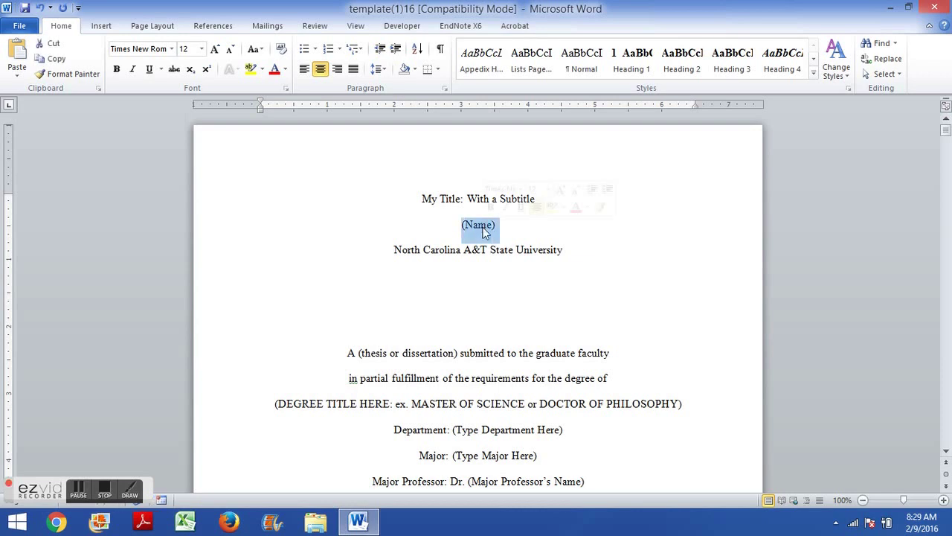
pyautogui.write('Your Full Name')
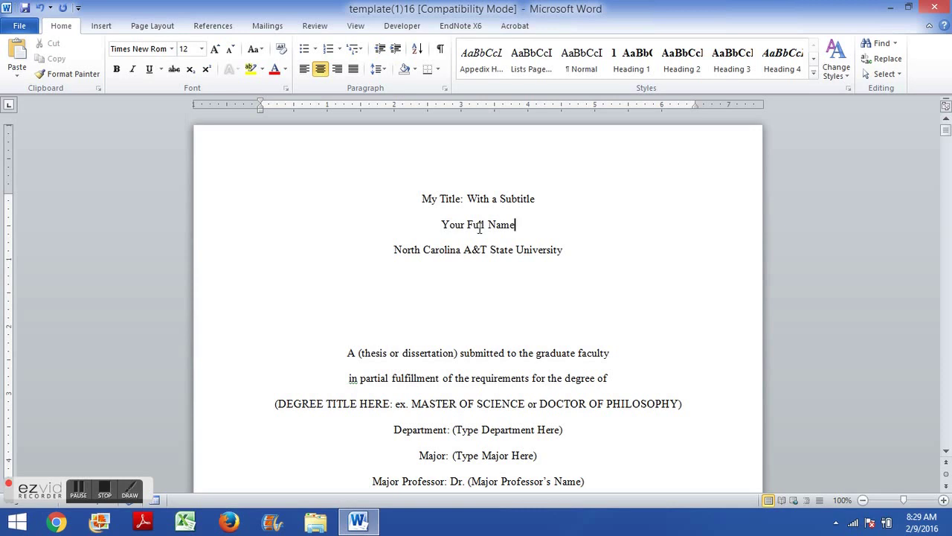
# Step: Reduce the document-type placeholder on the title page to "dissertation", removing the thesis option and both parentheses
pyautogui.scroll(-4, 479, 228)
pyautogui.moveTo(358, 218); pyautogui.dragTo(398, 226)
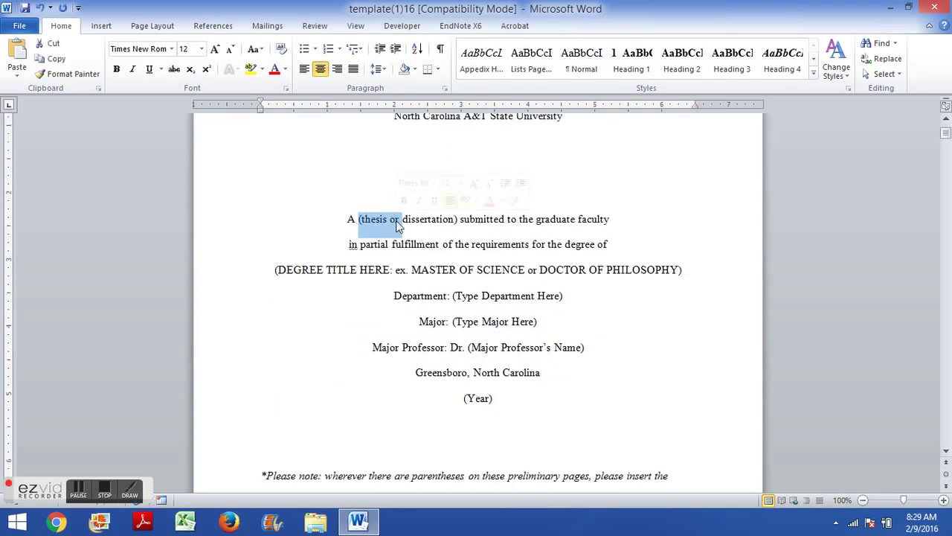
pyautogui.press('Delete')
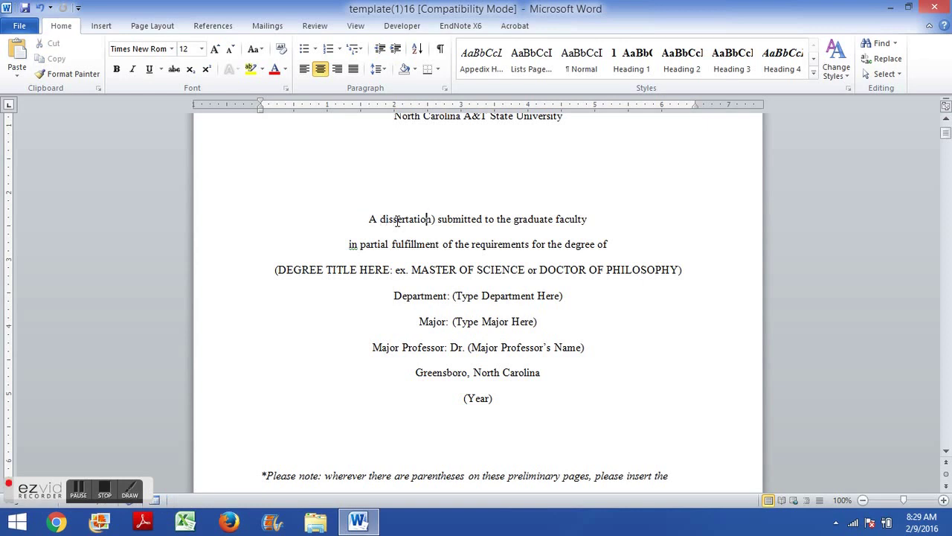
pyautogui.press('BackSpace')
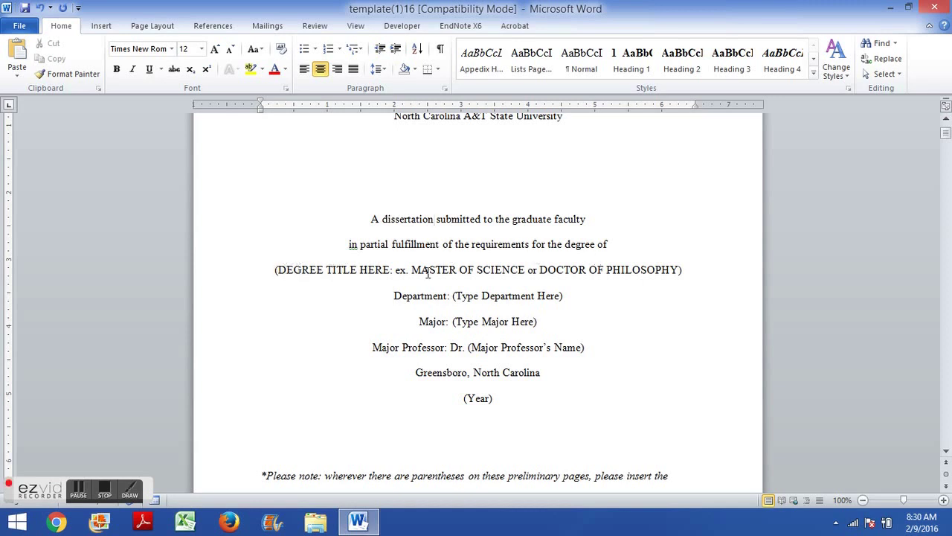
# Step: Replace the degree title placeholder on the title page with "DOCTOR OF PHILOSOPHY"
pyautogui.moveTo(414, 269); pyautogui.dragTo(483, 272)
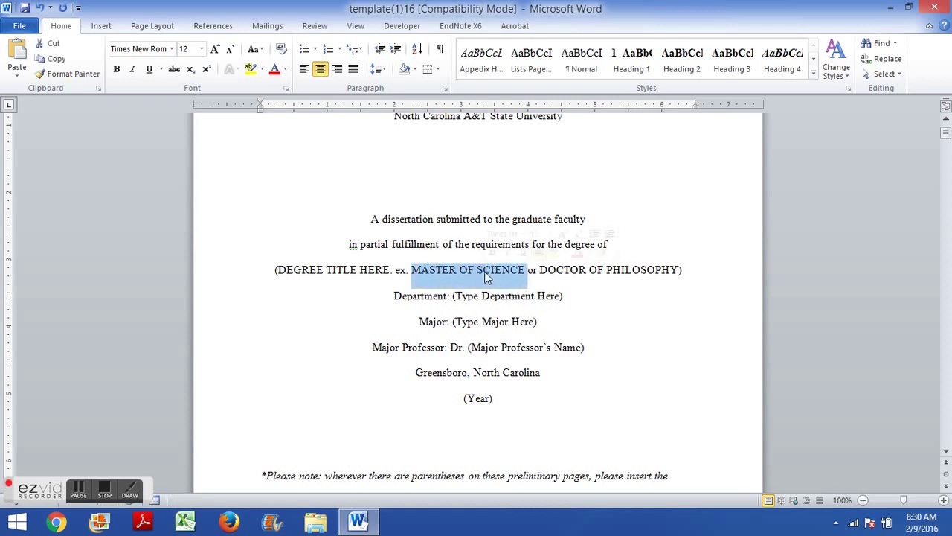
pyautogui.moveTo(540, 270); pyautogui.dragTo(276, 275)
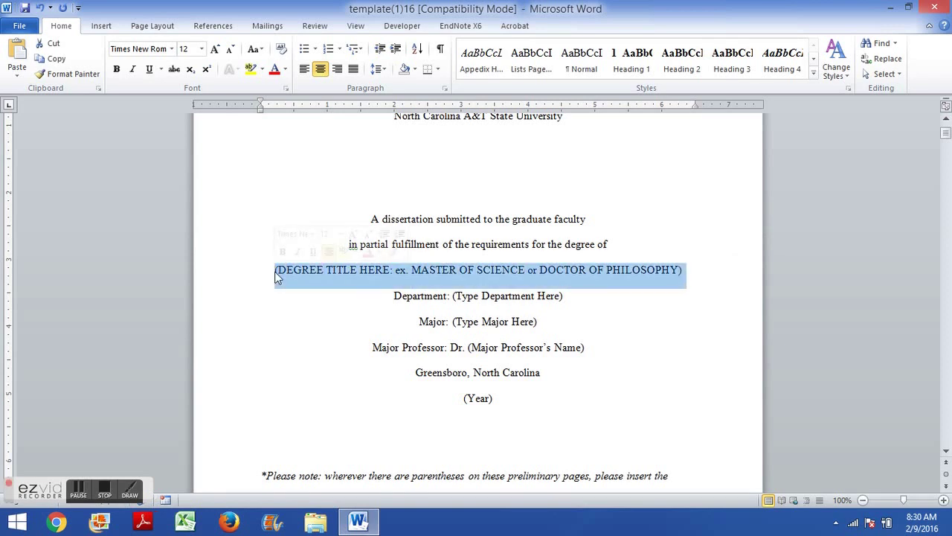
pyautogui.write('MASTER')
pyautogui.press('BackSpace')
pyautogui.press('BackSpace')
pyautogui.press('BackSpace')
pyautogui.press('BackSpace')
pyautogui.press('BackSpace')
pyautogui.press('BackSpace')
pyautogui.write('DOCTOR OF PHILOSOPHY')
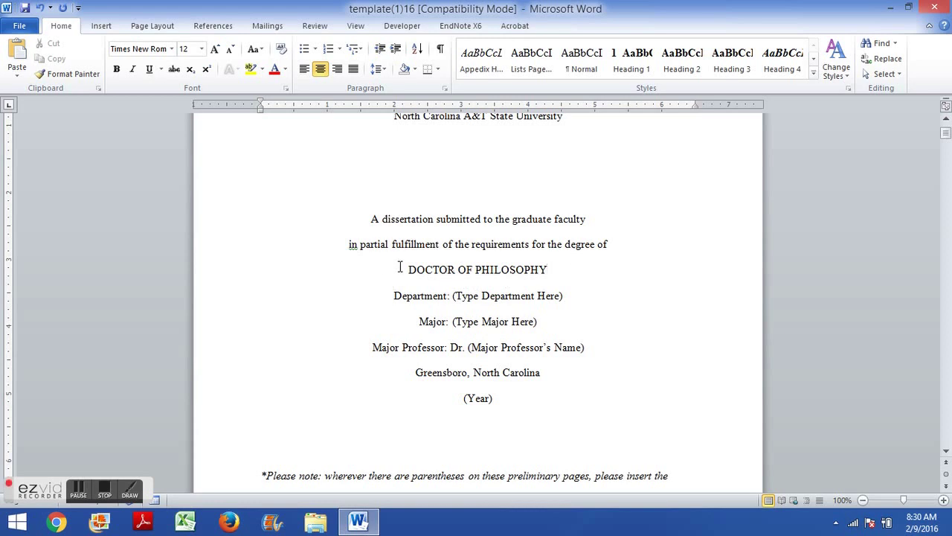
# Step: Replace the year placeholder below "Greensboro, North Carolina" on the title page with 2016
pyautogui.moveTo(453, 296); pyautogui.dragTo(563, 295)
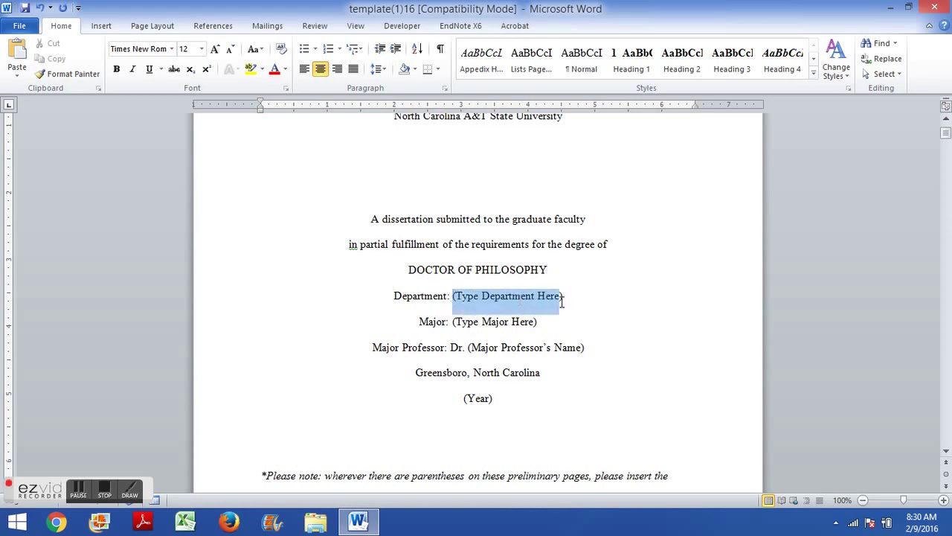
pyautogui.moveTo(453, 321); pyautogui.dragTo(590, 340)
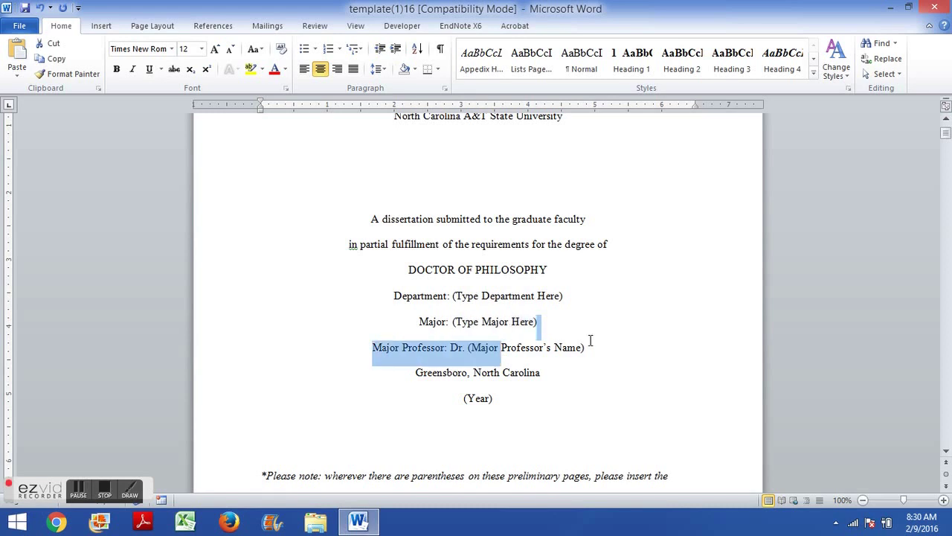
pyautogui.tripleClick(477, 398)
pyautogui.write('2016')
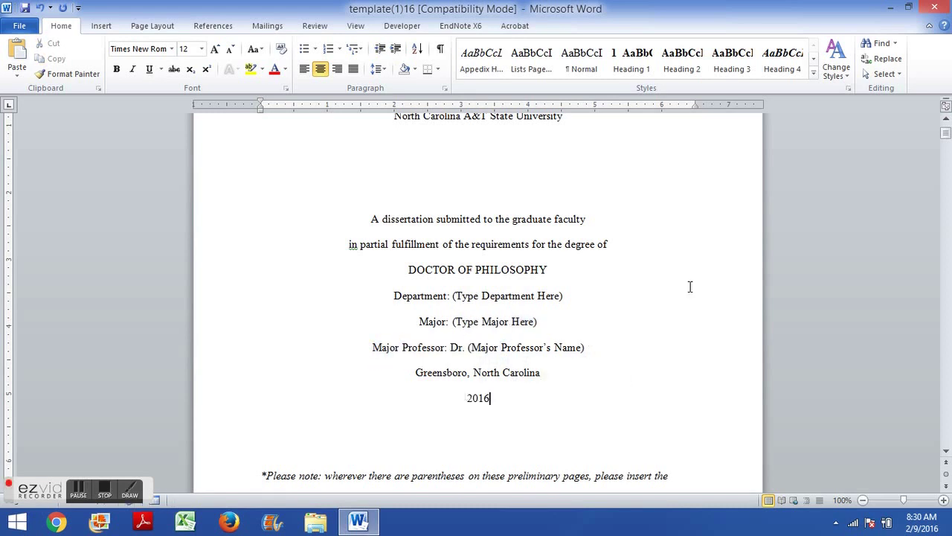
# Step: Edit the certification line on page ii to read "This is to certify that the Doctoral Dissertation of", without parentheses
pyautogui.scroll(-5, 556, 336)
pyautogui.scroll(-10, 555, 338)
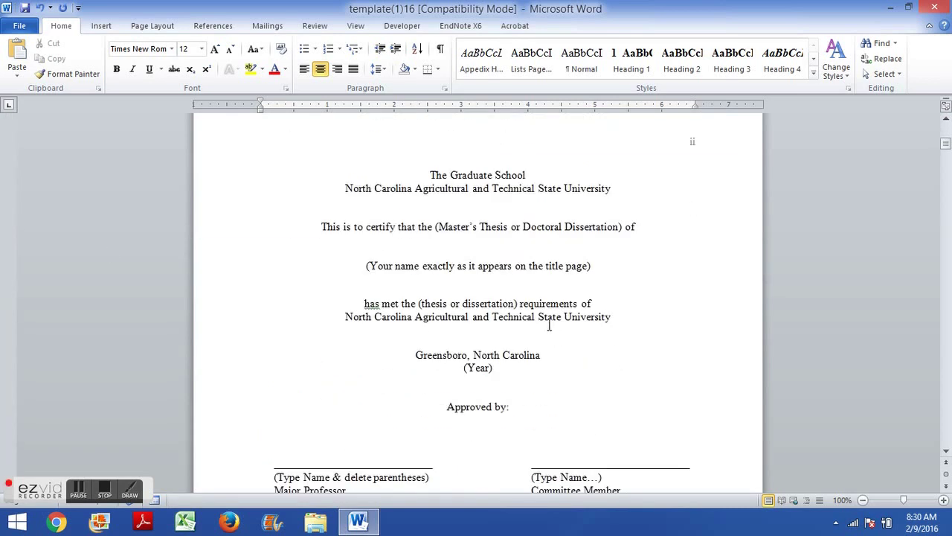
pyautogui.scroll(-6, 314, 176)
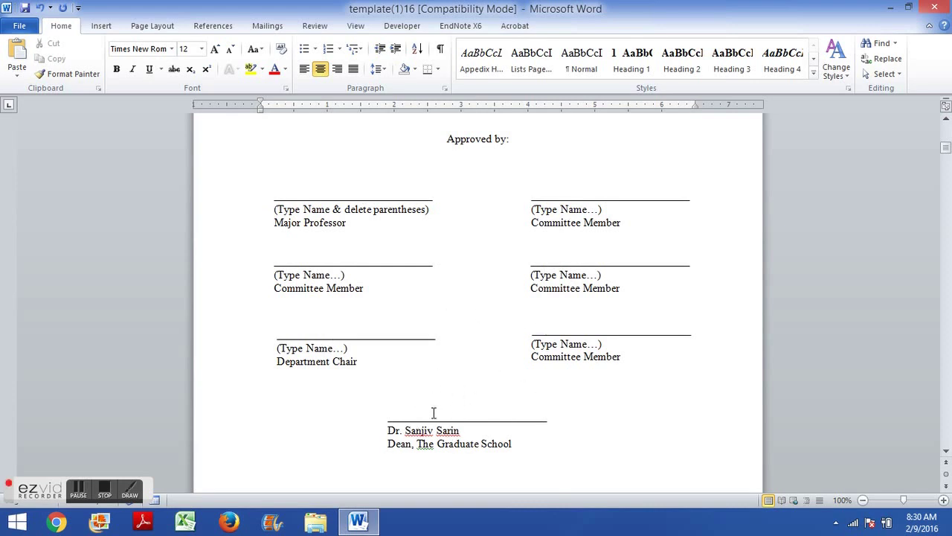
pyautogui.scroll(9, 434, 413)
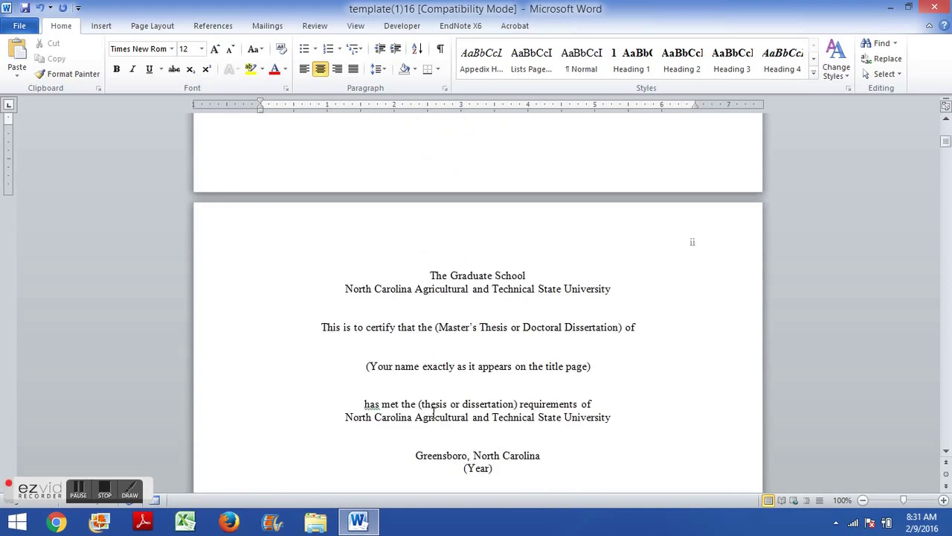
pyautogui.scroll(-2, 434, 413)
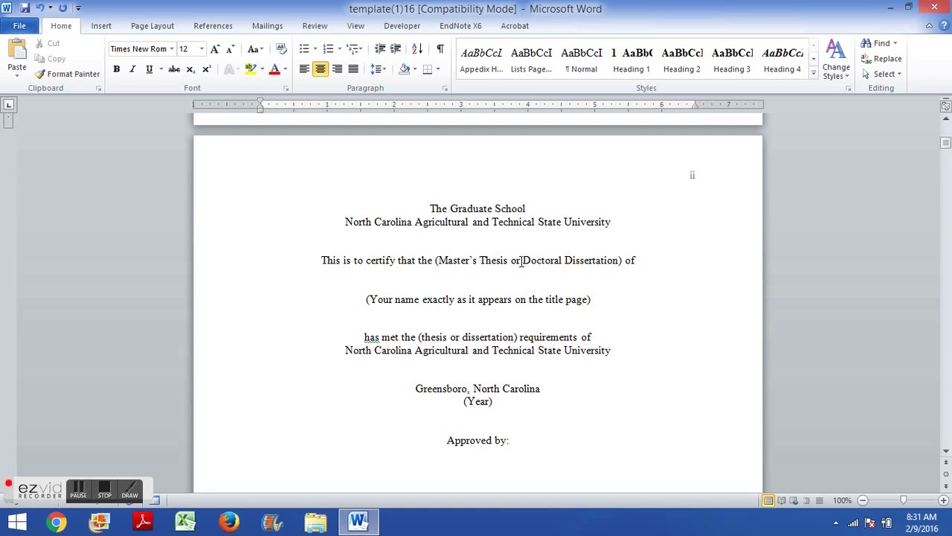
pyautogui.click(437, 262)
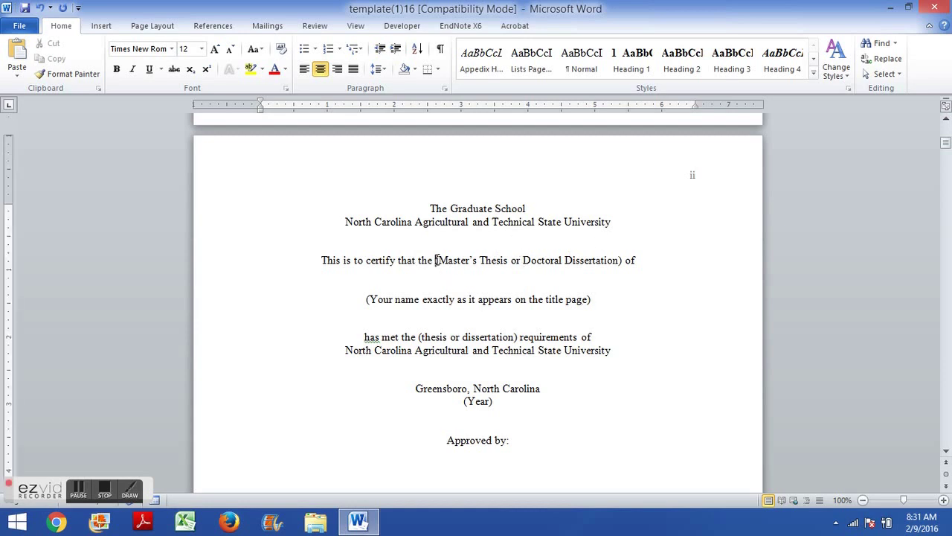
pyautogui.keyDown('shift'); pyautogui.click(523, 260); pyautogui.keyUp('shift')
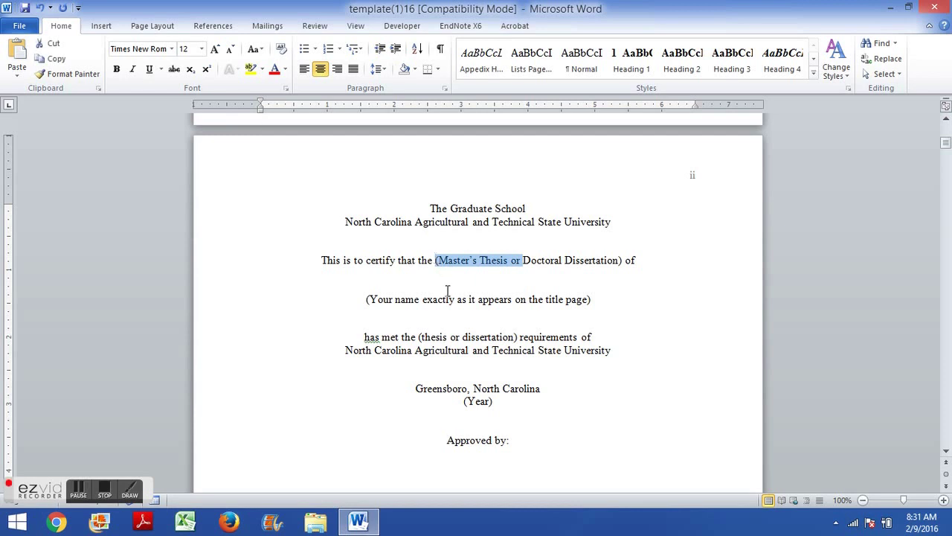
pyautogui.press('Delete')
pyautogui.click(579, 259)
pyautogui.press('BackSpace')
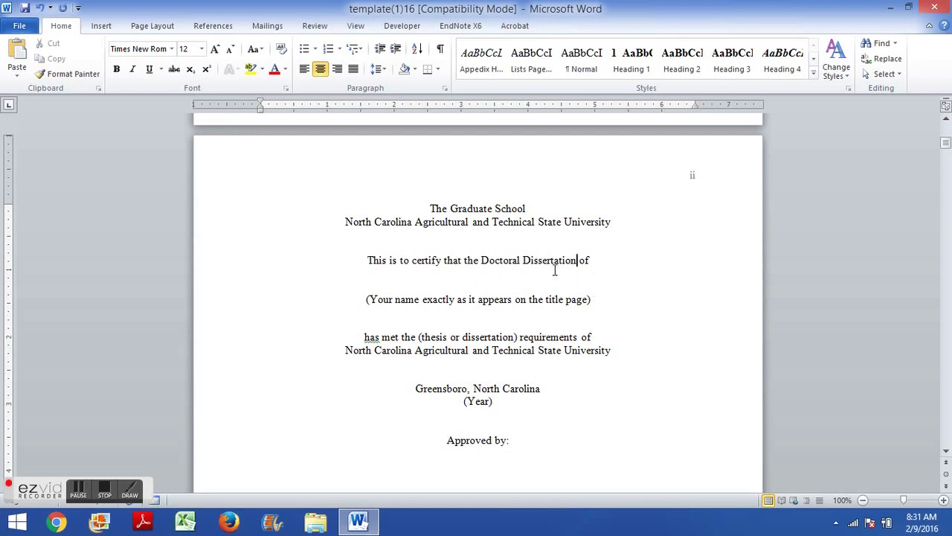
# Step: Replace the name placeholder on the certification page with "Your Full Name", keeping the blank-line spacing below it
pyautogui.scroll(-2, 557, 266)
pyautogui.tripleClick(548, 239)
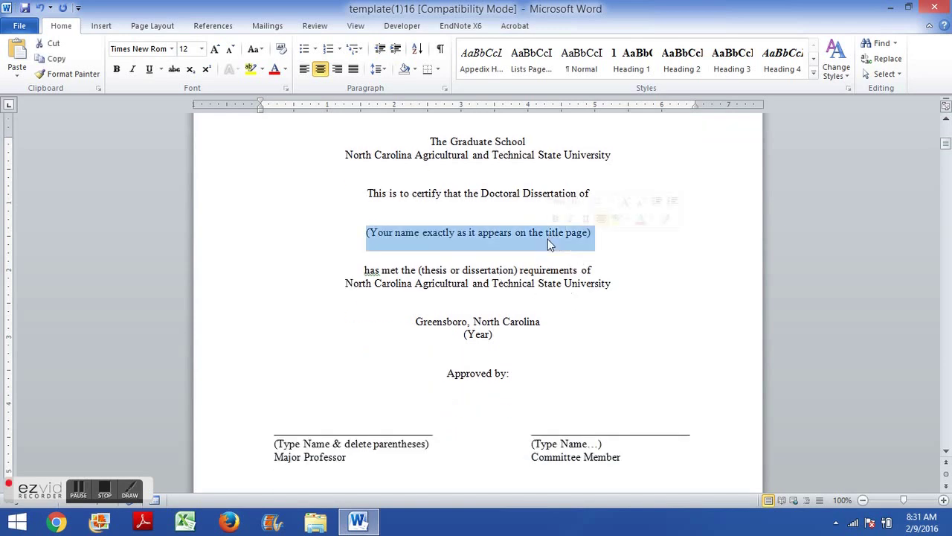
pyautogui.click(367, 233)
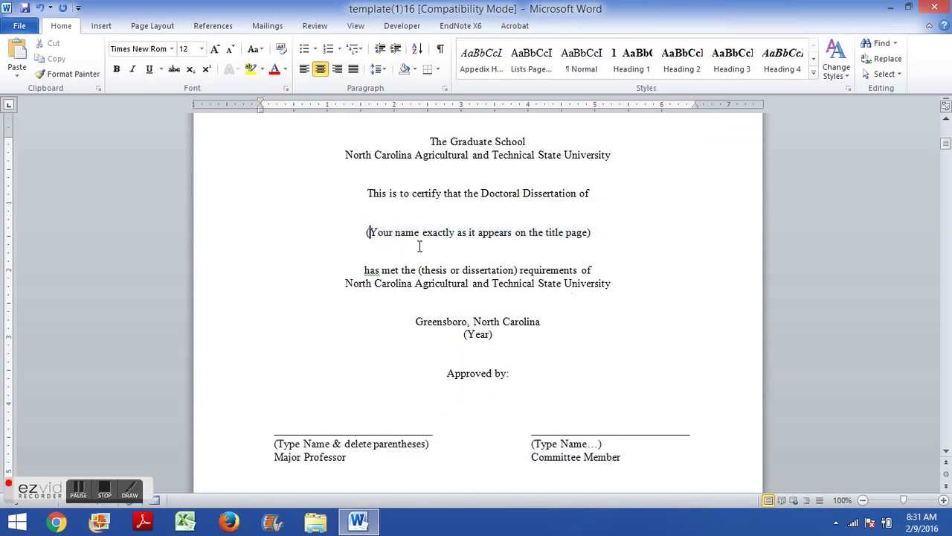
pyautogui.moveTo(596, 234); pyautogui.dragTo(351, 248)
pyautogui.press('Delete')
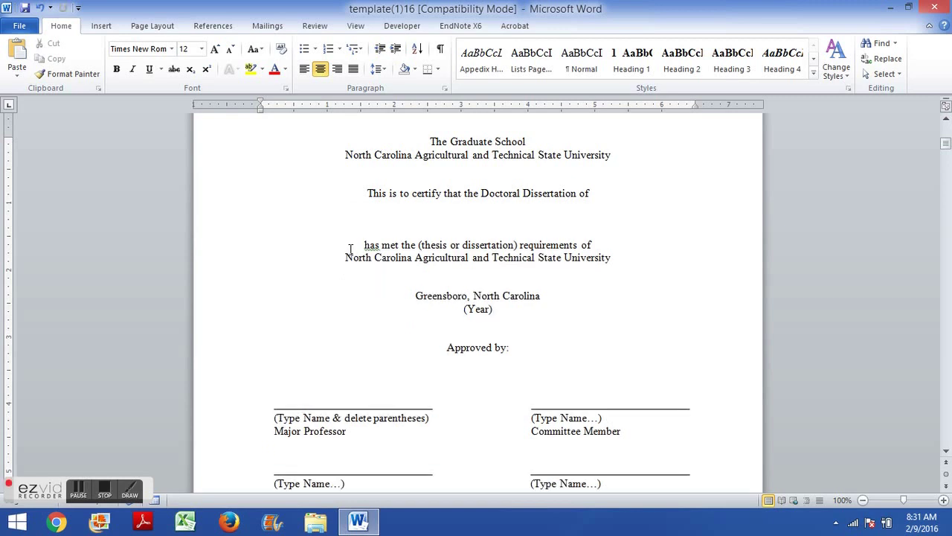
pyautogui.press('Return')
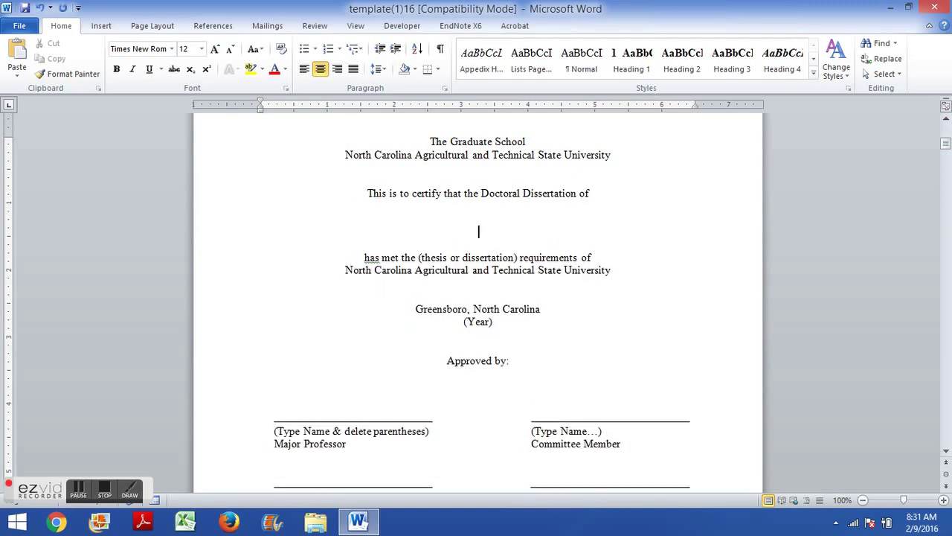
pyautogui.write('Your Full Name')
pyautogui.click(479, 206)
pyautogui.press('Return')
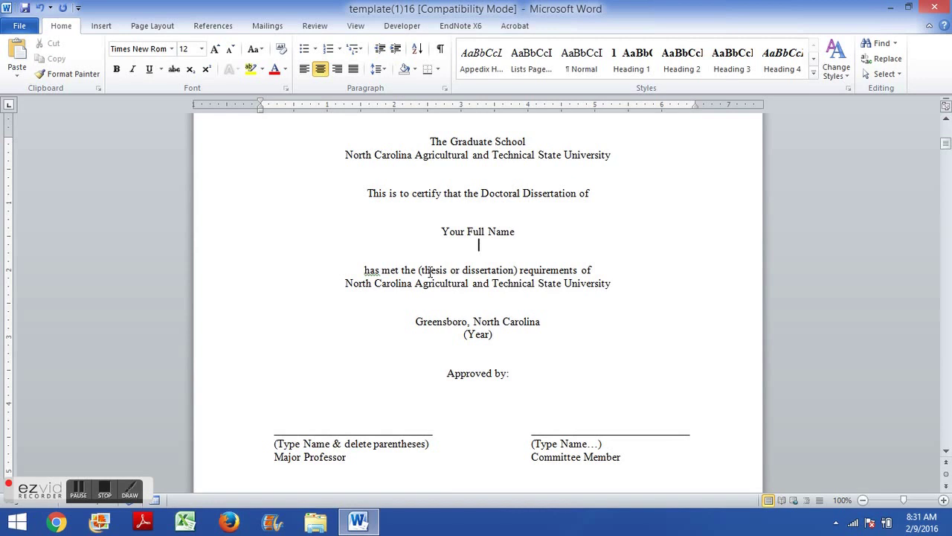
# Step: Edit the requirements line on the certification page to read "has met the dissertation requirements of", without parentheses
pyautogui.moveTo(462, 270); pyautogui.dragTo(438, 264)
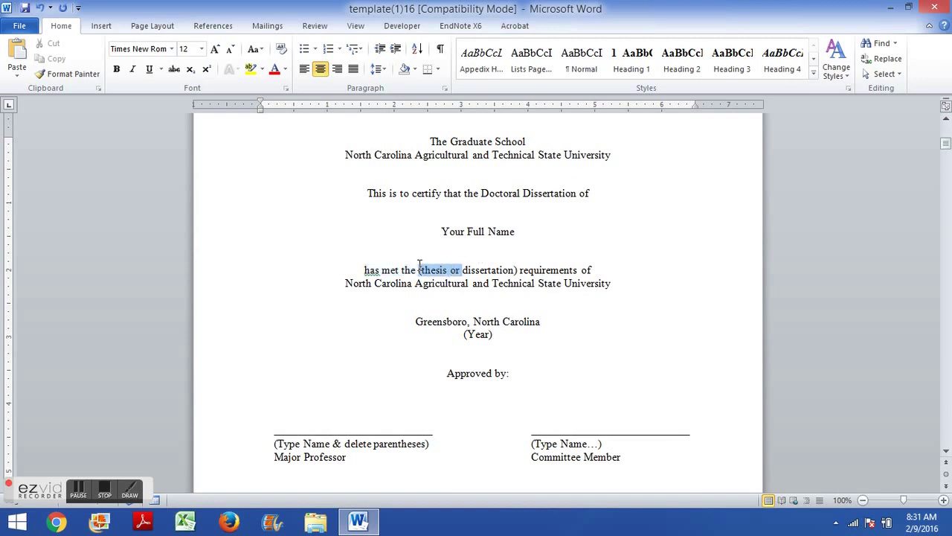
pyautogui.press('Delete')
pyautogui.click(495, 269)
pyautogui.press('BackSpace')
# Step: Replace the year placeholder on the certification page with 2016
pyautogui.scroll(-1, 498, 301)
pyautogui.moveTo(497, 301); pyautogui.dragTo(466, 294)
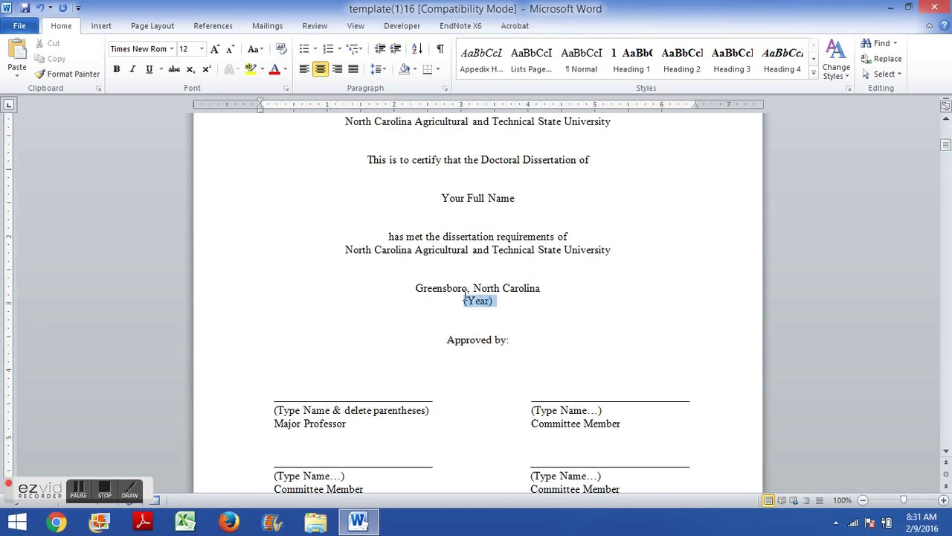
pyautogui.write('2016')
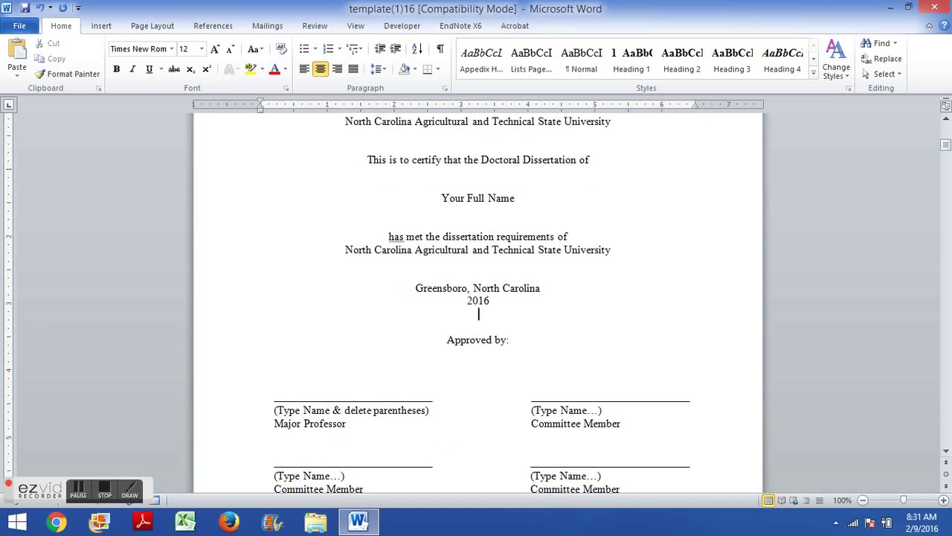
# Step: Look over the signature block for the professor, committee members and department chair under "Approved by:"
pyautogui.press('Down')
pyautogui.press('Down')
pyautogui.press('Down')
pyautogui.press('Down')
pyautogui.press('Down')
pyautogui.press('Down')
pyautogui.press('Down')
pyautogui.press('Down')
pyautogui.press('Down')
pyautogui.press('Down')
pyautogui.press('Down')
pyautogui.press('Down')
pyautogui.press('Down')
pyautogui.press('Down')
pyautogui.press('Down')
pyautogui.press('Up')
pyautogui.press('Up')
pyautogui.press('Up')
pyautogui.press('Up')
pyautogui.press('Up')
pyautogui.press('Up')
pyautogui.press('Up')
pyautogui.press('Up')
pyautogui.press('Up')
pyautogui.press('Up')
pyautogui.press('Up')
pyautogui.press('Up')
pyautogui.press('Up')
pyautogui.press('Up')
pyautogui.press('Up')
pyautogui.press('Up')
pyautogui.press('Up')
pyautogui.press('Up')
pyautogui.press('Up')
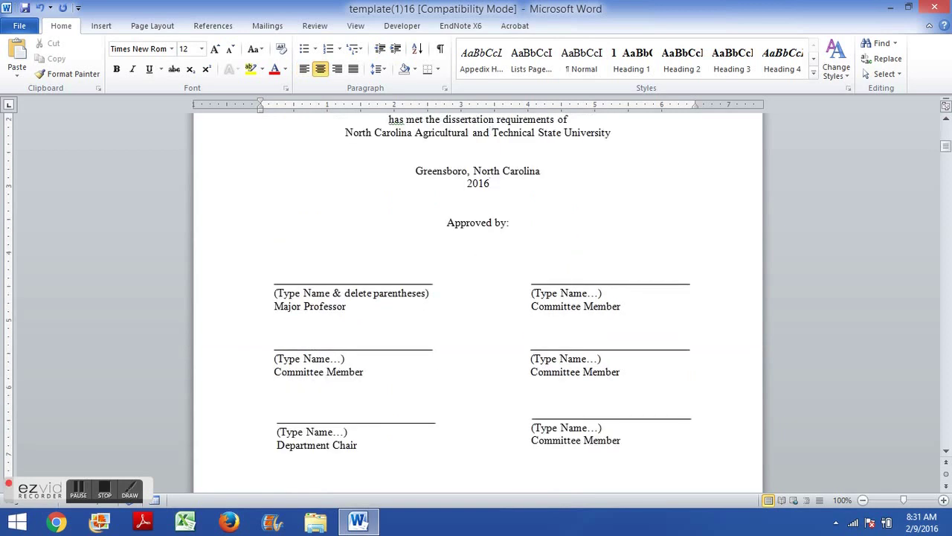
# Step: Move the dean's signature box lower on the certification page and shift the third-row committee member box slightly down
pyautogui.scroll(-2, 460, 297)
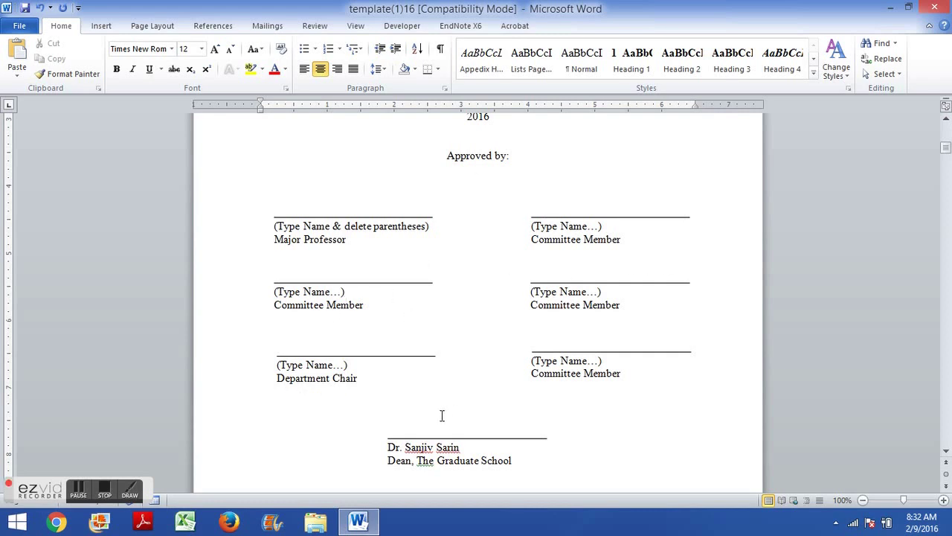
pyautogui.scroll(-1, 479, 149)
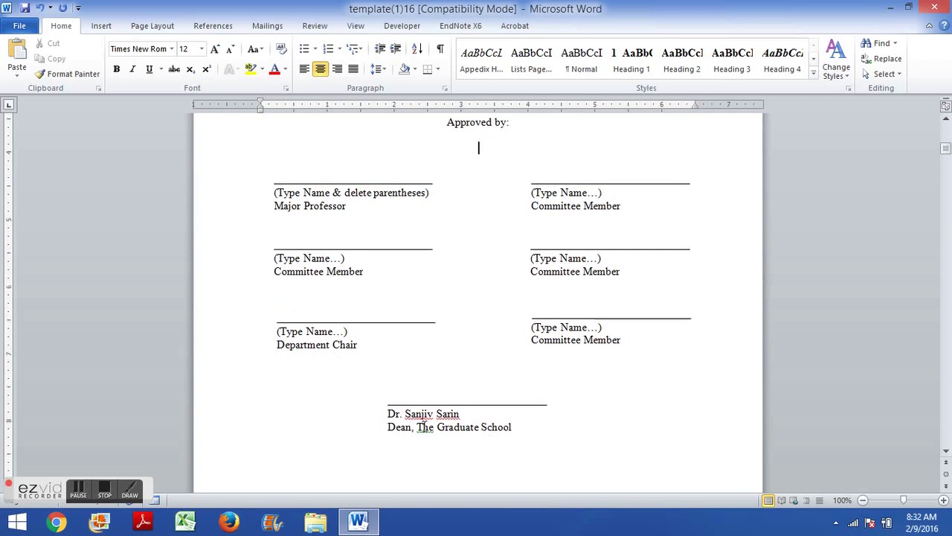
pyautogui.click(441, 393)
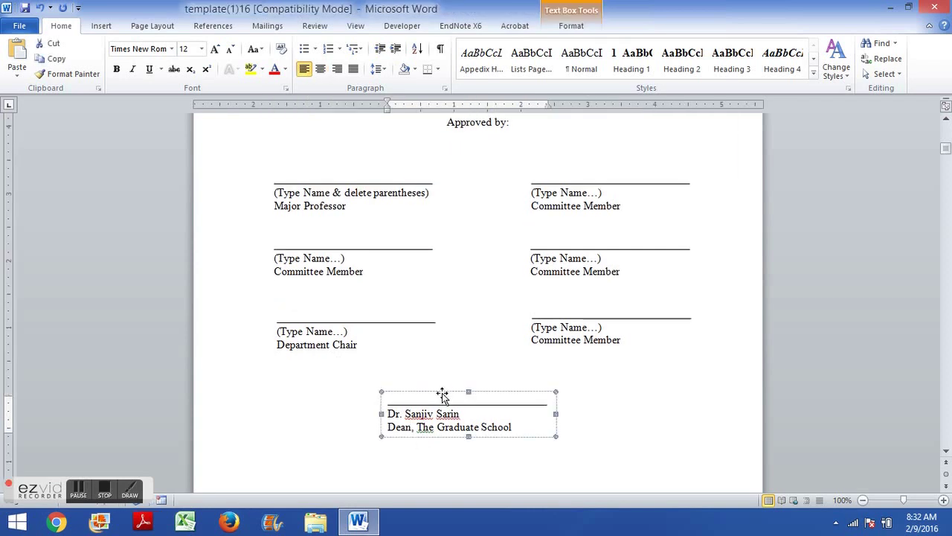
pyautogui.moveTo(441, 393); pyautogui.dragTo(449, 368)
pyautogui.click(563, 308)
pyautogui.moveTo(563, 308); pyautogui.dragTo(554, 326)
pyautogui.click(609, 290)
pyautogui.click(458, 371)
pyautogui.moveTo(457, 371); pyautogui.dragTo(457, 424)
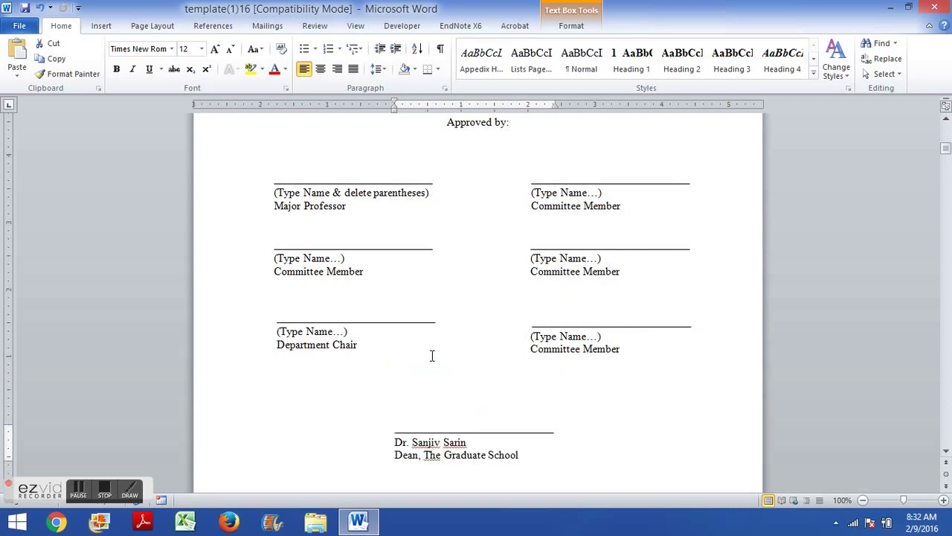
pyautogui.click(412, 315)
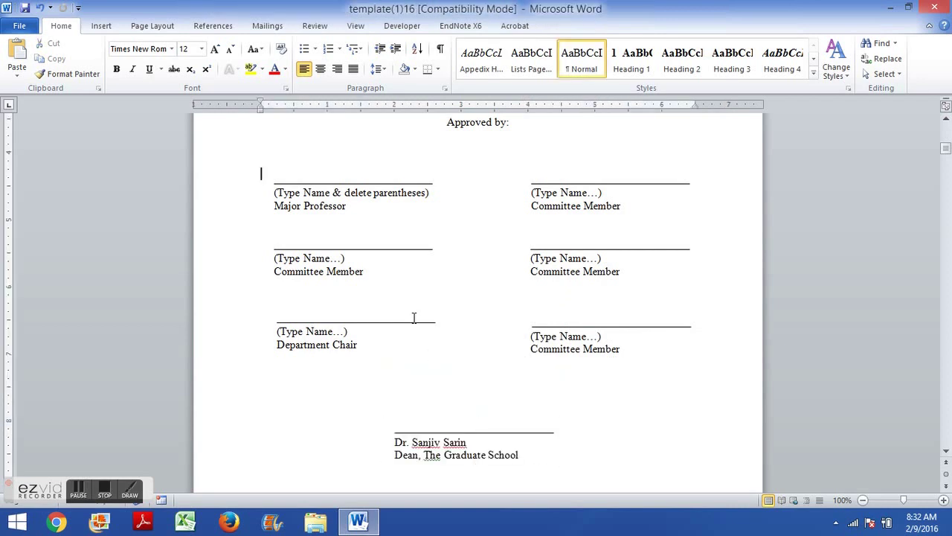
# Step: Align the third-row committee member box with the Department Chair signature line beside it
pyautogui.click(565, 325)
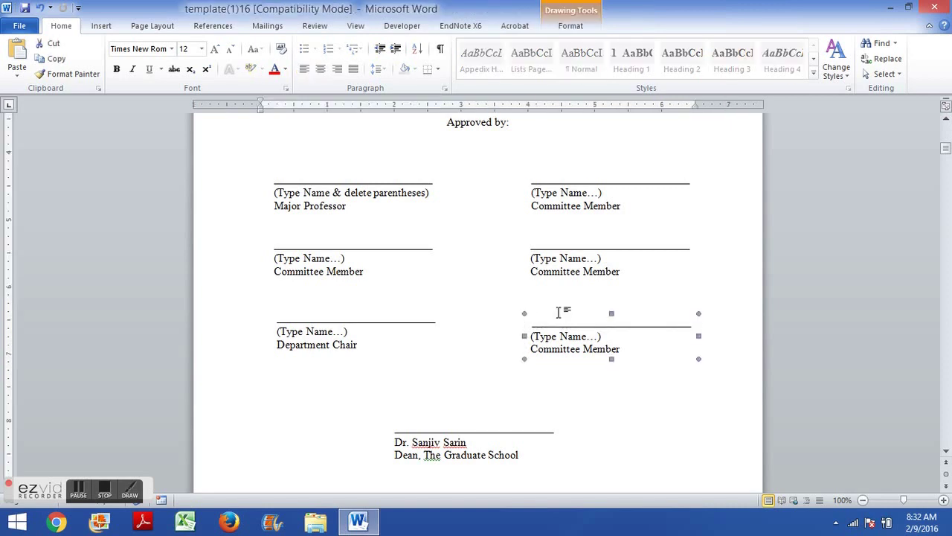
pyautogui.click(558, 314)
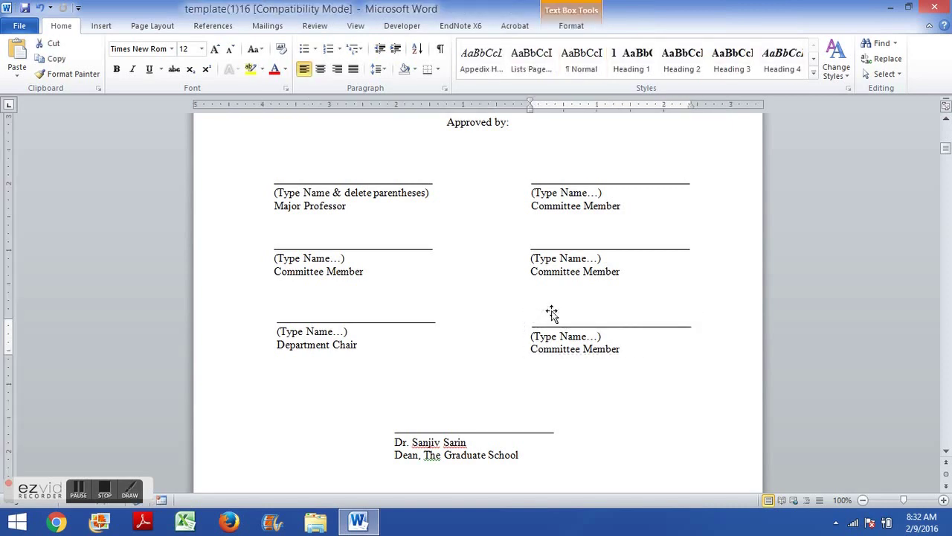
pyautogui.moveTo(550, 314); pyautogui.dragTo(550, 310)
pyautogui.click(443, 335)
# Step: Replace the text of the third-row committee member box with the dean's titled name and "Dean, The Graduate School"
pyautogui.click(543, 337)
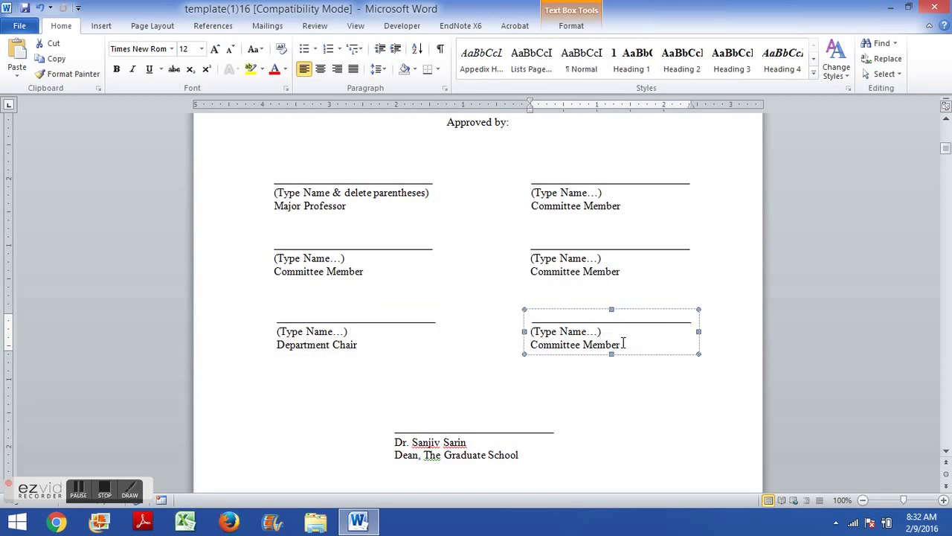
pyautogui.moveTo(622, 345); pyautogui.dragTo(520, 332)
pyautogui.write('Dr.')
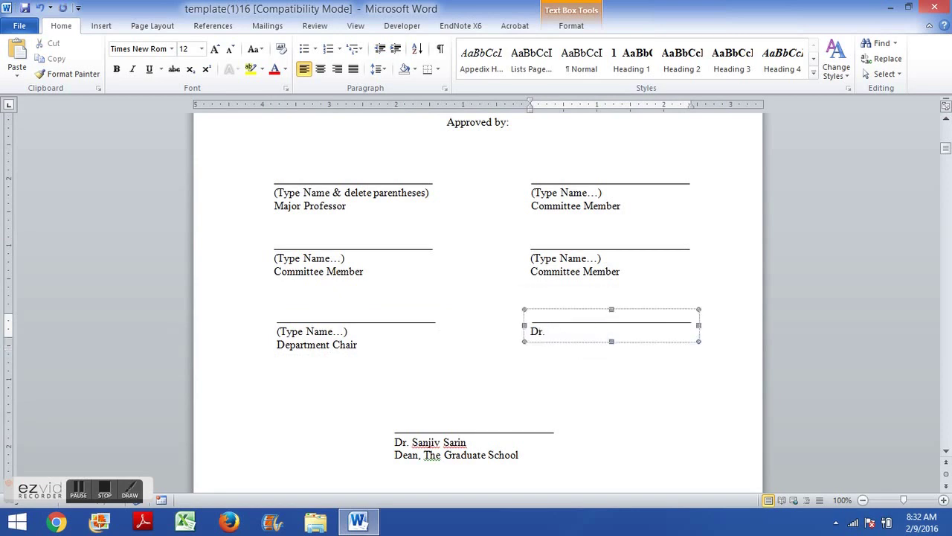
pyautogui.write(' Sanjiv Sarin')
pyautogui.press('Return')
pyautogui.write('Dean, The Graduate School')
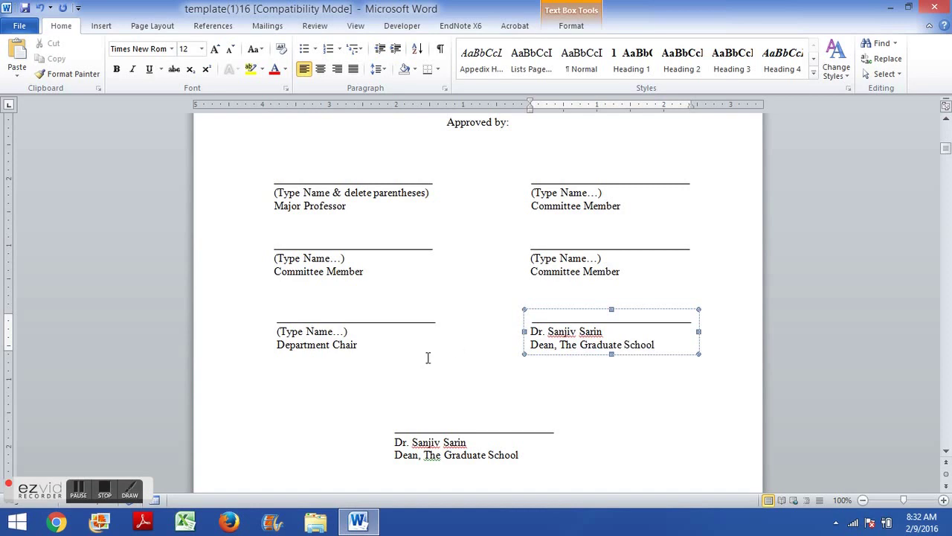
# Step: Replace the placeholder above "Major Professor" with "Name", without parentheses
pyautogui.click(275, 192)
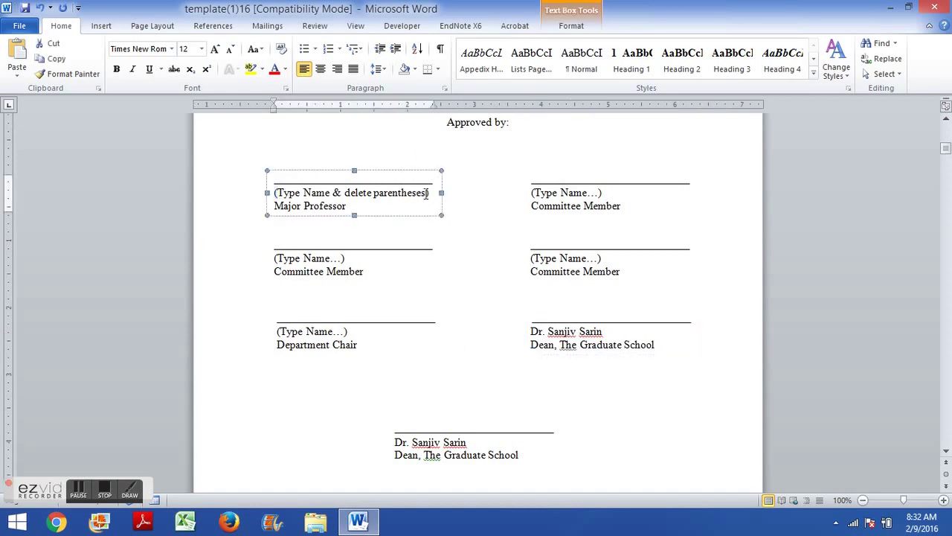
pyautogui.moveTo(432, 192); pyautogui.dragTo(276, 190)
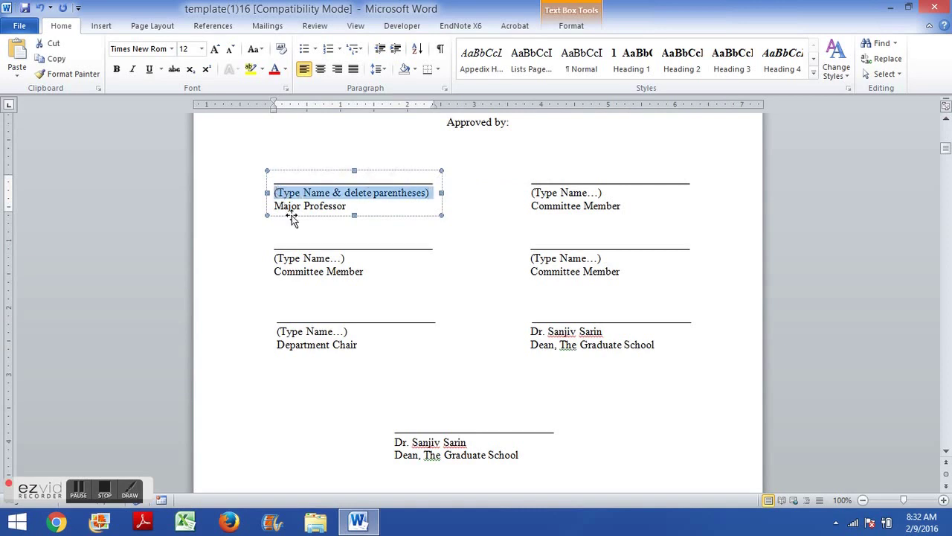
pyautogui.write('Name')
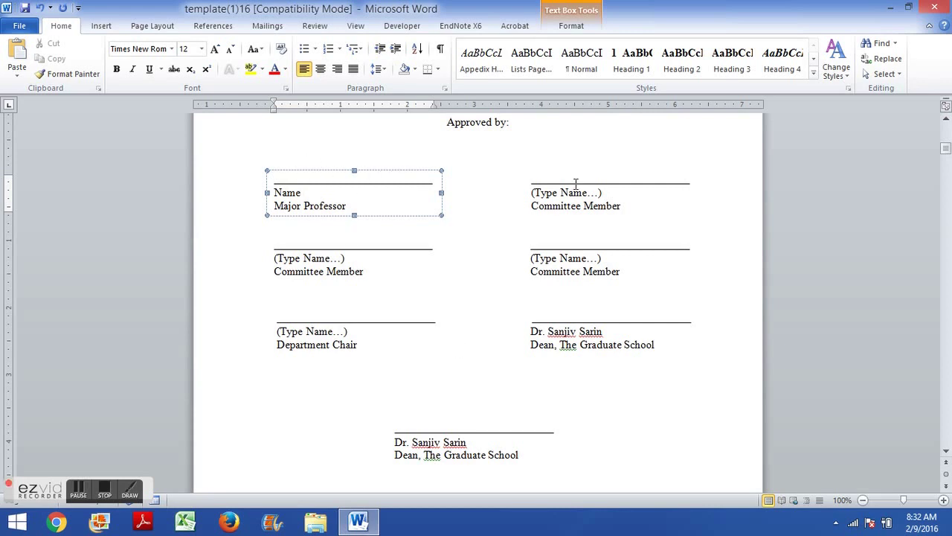
# Step: Delete the duplicate dean's signature box centred beneath the three rows of signature lines
pyautogui.click(548, 332)
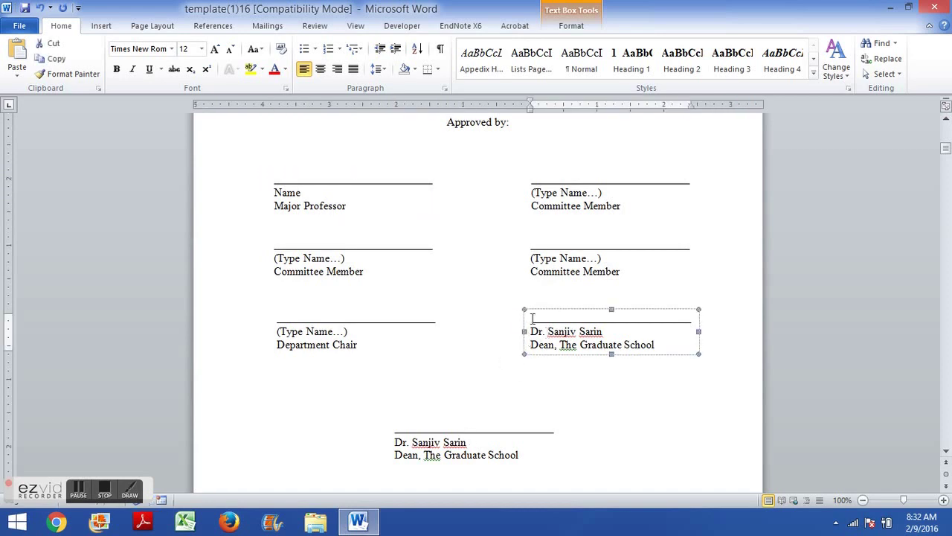
pyautogui.click(491, 438)
pyautogui.click(484, 419)
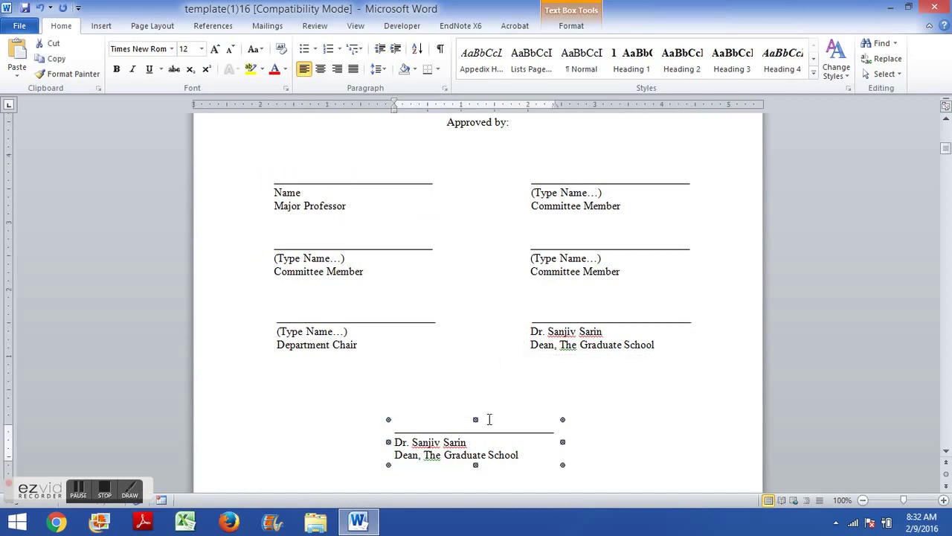
pyautogui.press('Delete')
pyautogui.scroll(1, 489, 419)
pyautogui.scroll(-6, 474, 395)
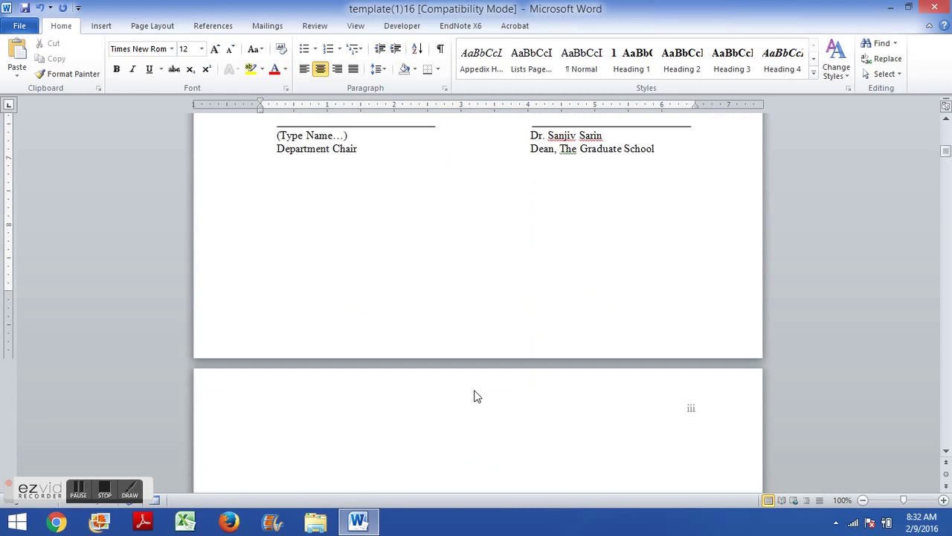
pyautogui.scroll(7, 476, 391)
pyautogui.scroll(-3, 476, 390)
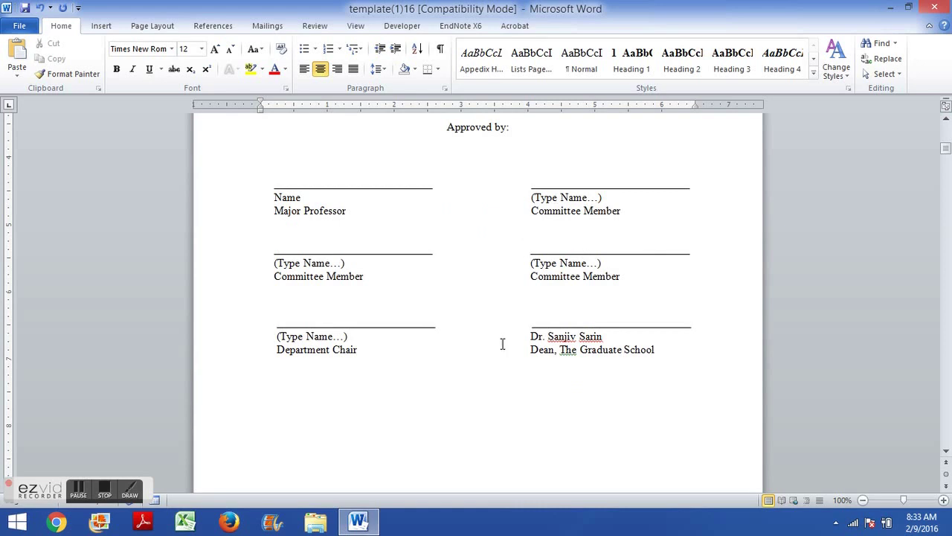
# Step: Replace the text of the second-row committee member box opposite the other committee member with "Name" and "Dept. Chair"
pyautogui.click(375, 333)
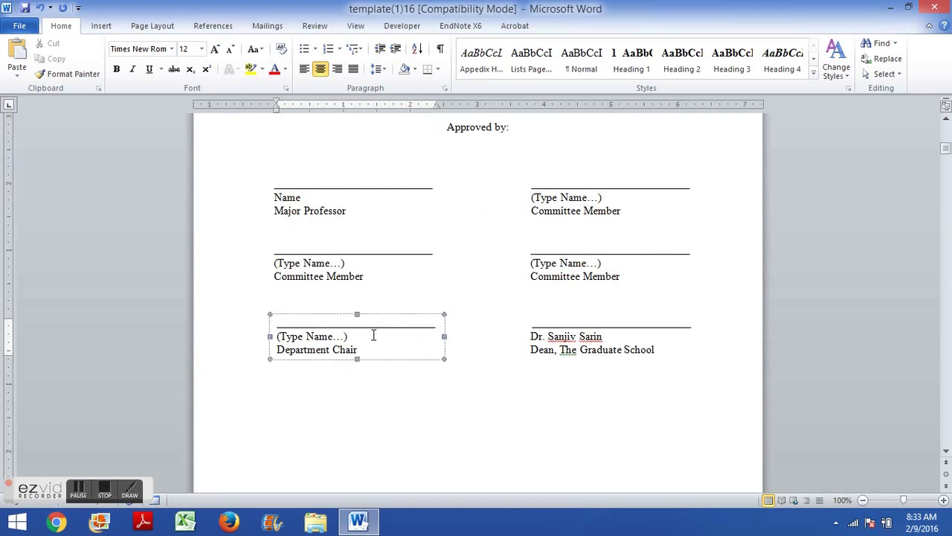
pyautogui.click(584, 275)
pyautogui.moveTo(625, 279); pyautogui.dragTo(534, 262)
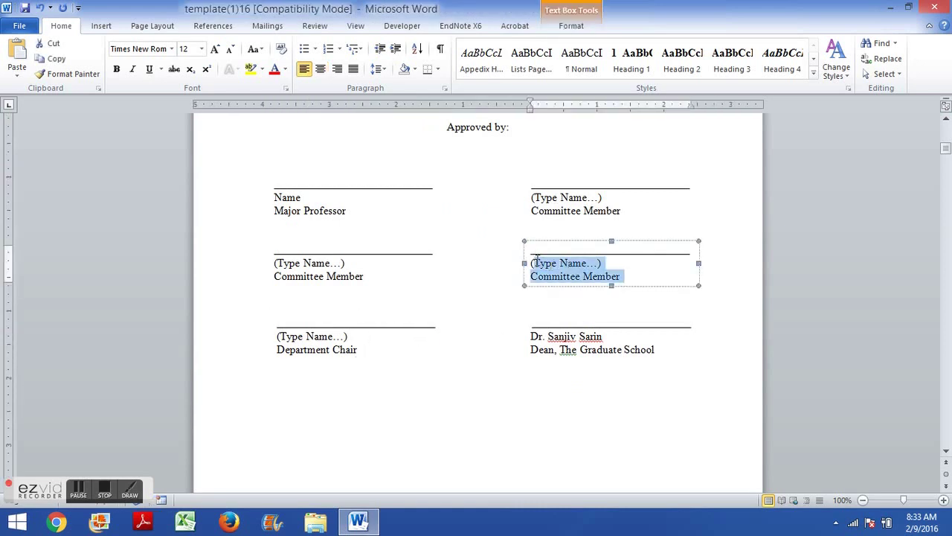
pyautogui.press('Delete')
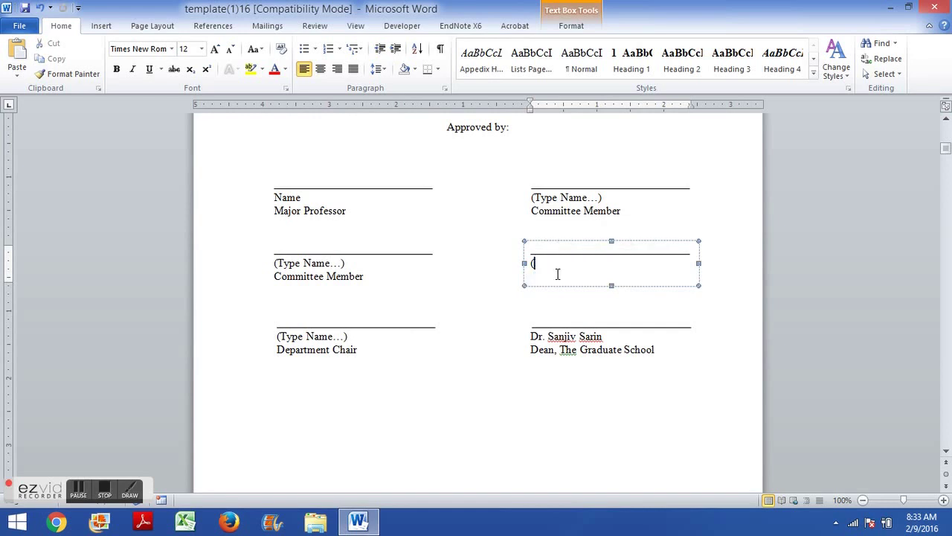
pyautogui.write('NAme')
pyautogui.press('Return')
pyautogui.write('Dept. Chair')
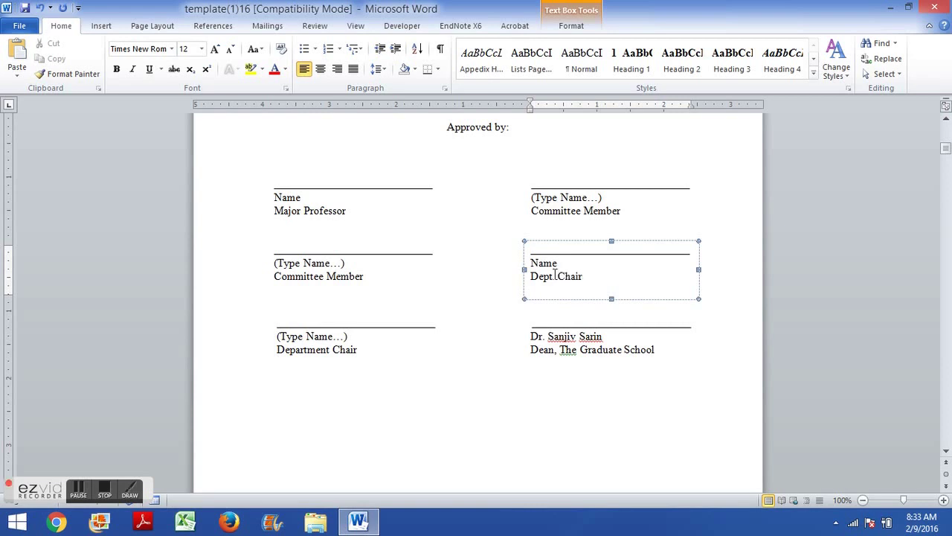
# Step: Delete the old Department Chair signature box and centre the dean's signature box below the four remaining ones
pyautogui.click(391, 325)
pyautogui.click(388, 311)
pyautogui.click(389, 313)
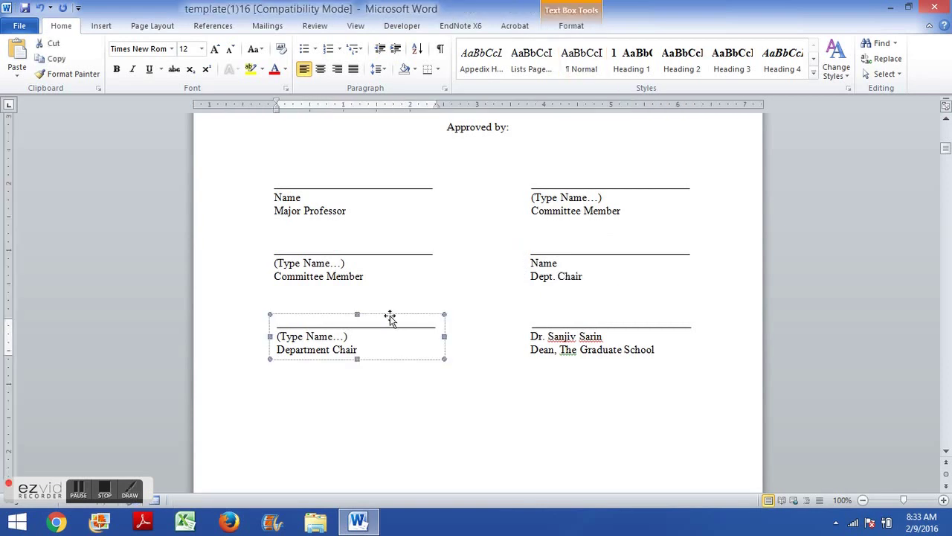
pyautogui.press('Delete')
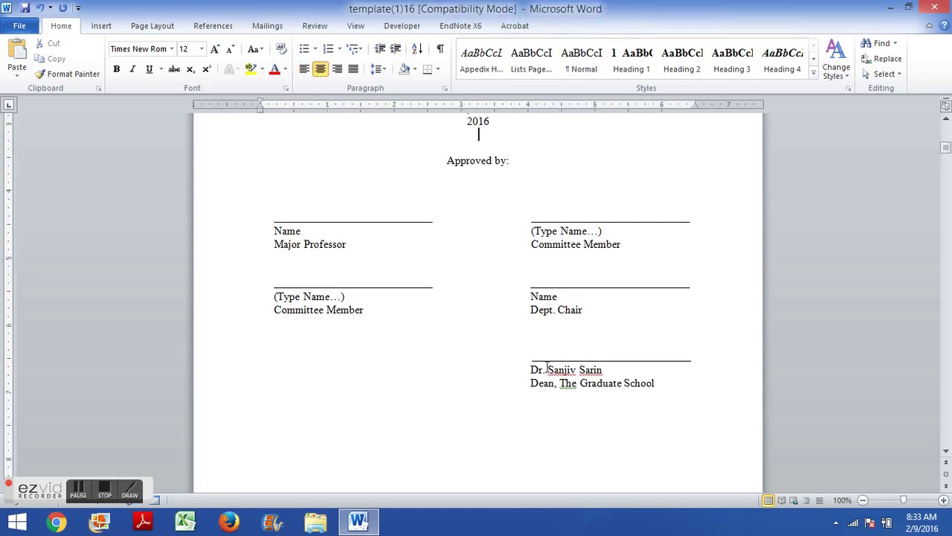
pyautogui.click(567, 351)
pyautogui.moveTo(566, 351); pyautogui.dragTo(431, 356)
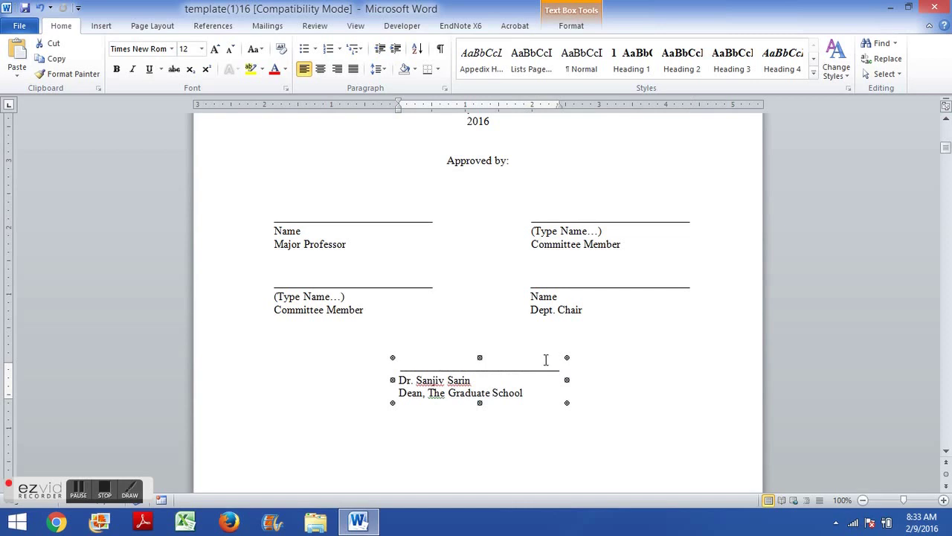
# Step: Review the certification text and the signature blocks, checking how the professor's, committee members', chair's and dean's names are written
pyautogui.scroll(6, 612, 374)
pyautogui.scroll(3, 611, 375)
pyautogui.moveTo(470, 261); pyautogui.dragTo(604, 457)
pyautogui.scroll(-3, 604, 457)
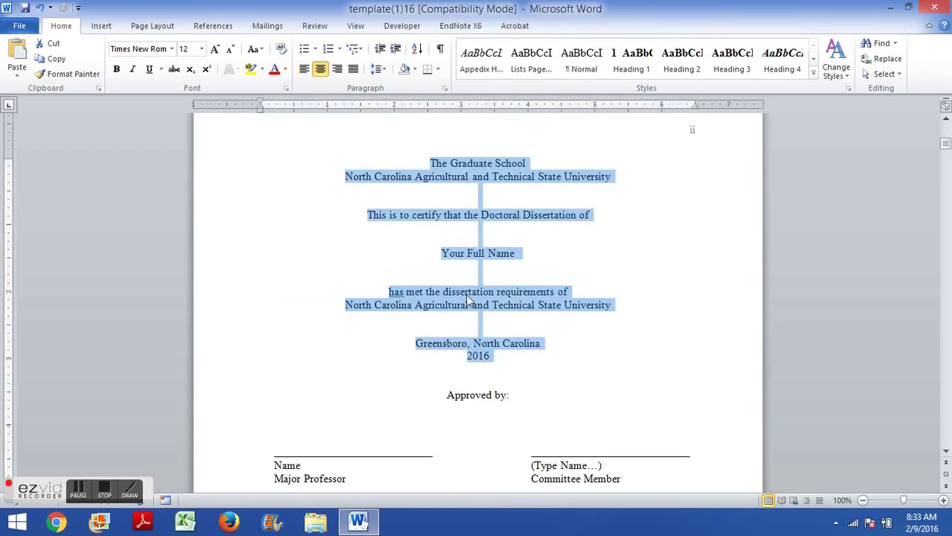
pyautogui.scroll(-6, 548, 294)
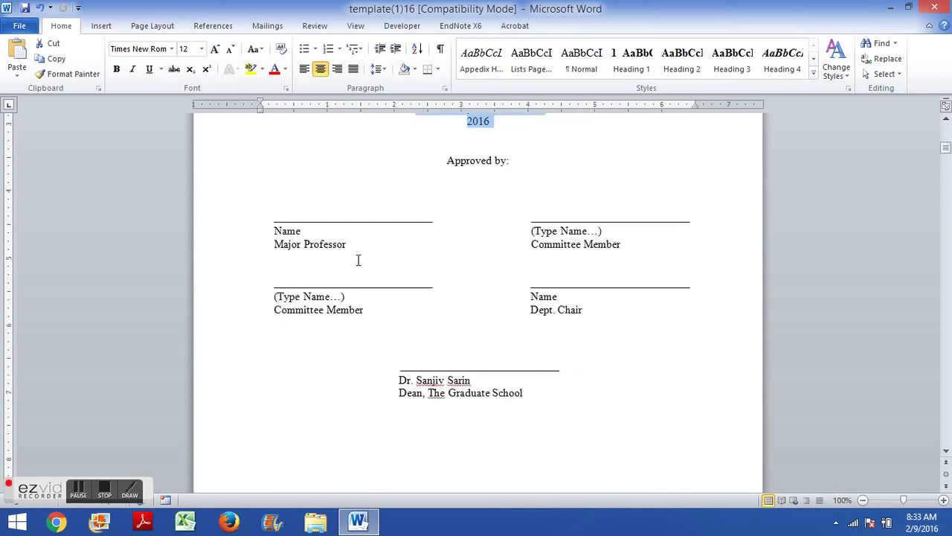
pyautogui.click(275, 232)
pyautogui.click(521, 281)
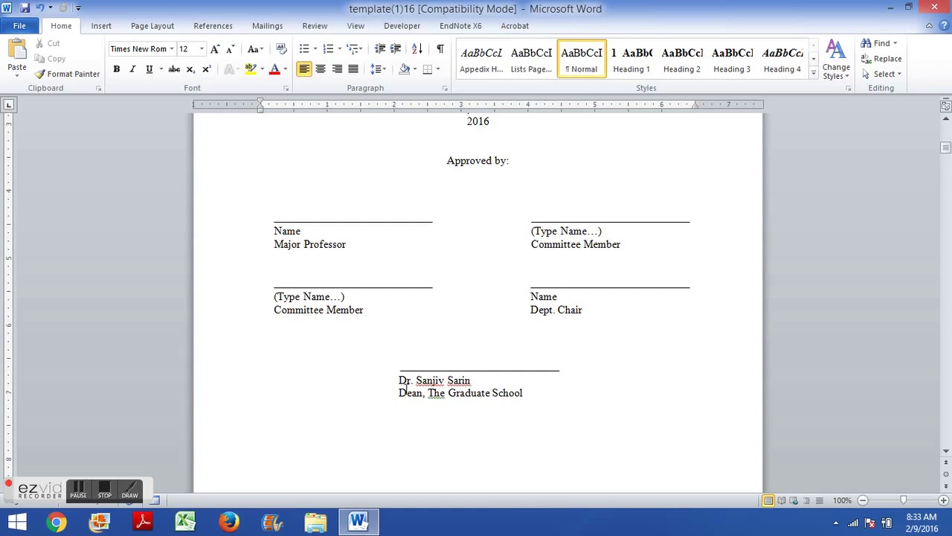
pyautogui.tripleClick(470, 380)
pyautogui.click(473, 382)
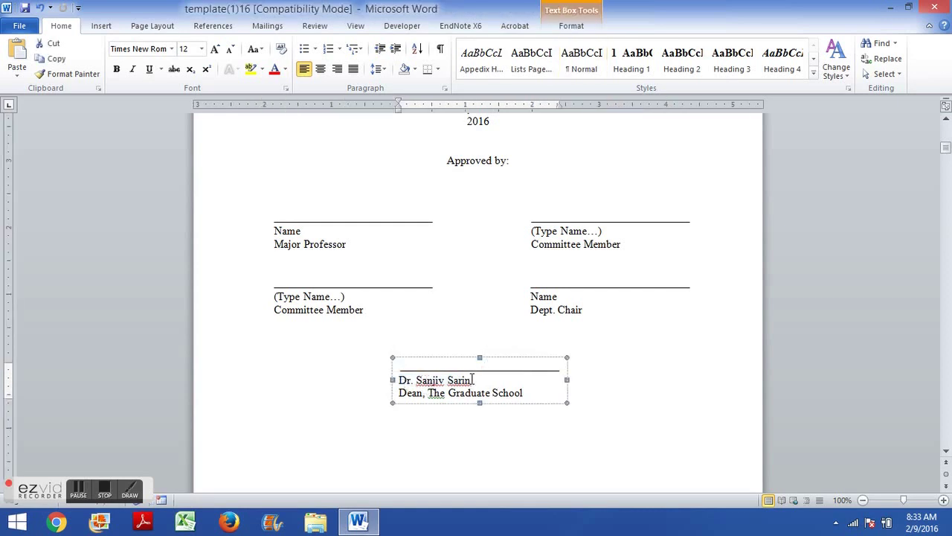
pyautogui.click(307, 238)
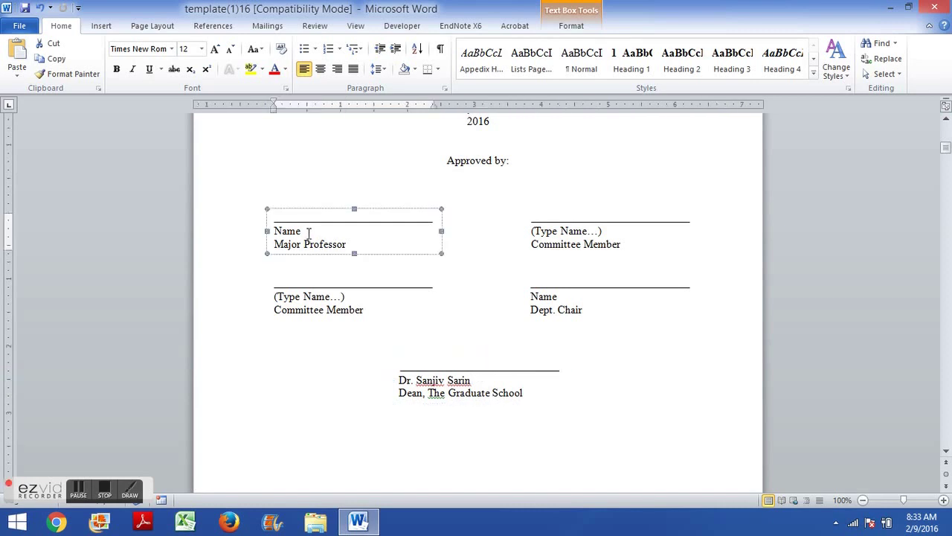
# Step: Remove the "Dr." prefix from the dean's name and add ", Ph.D." after it
pyautogui.click(422, 384)
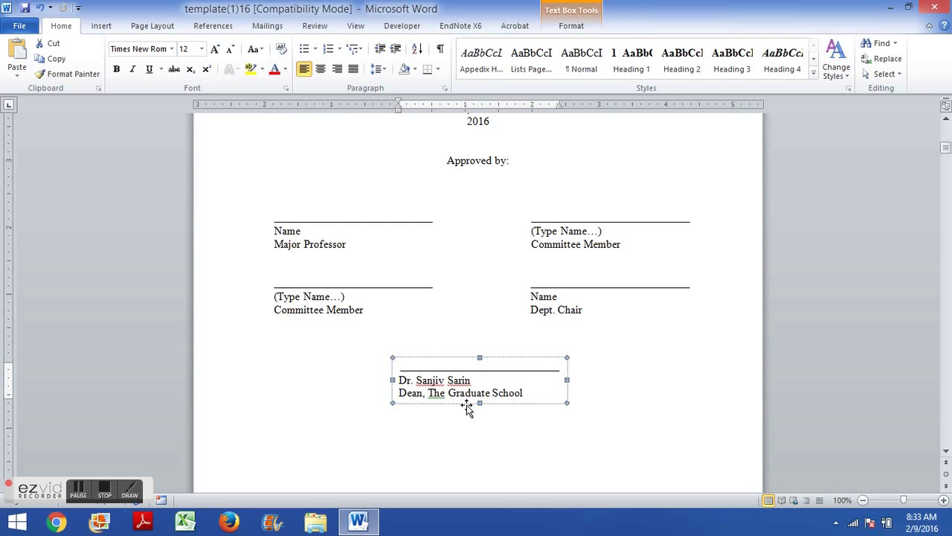
pyautogui.click(427, 385)
pyautogui.press('BackSpace')
pyautogui.press('BackSpace')
pyautogui.press('BackSpace')
pyautogui.press('BackSpace')
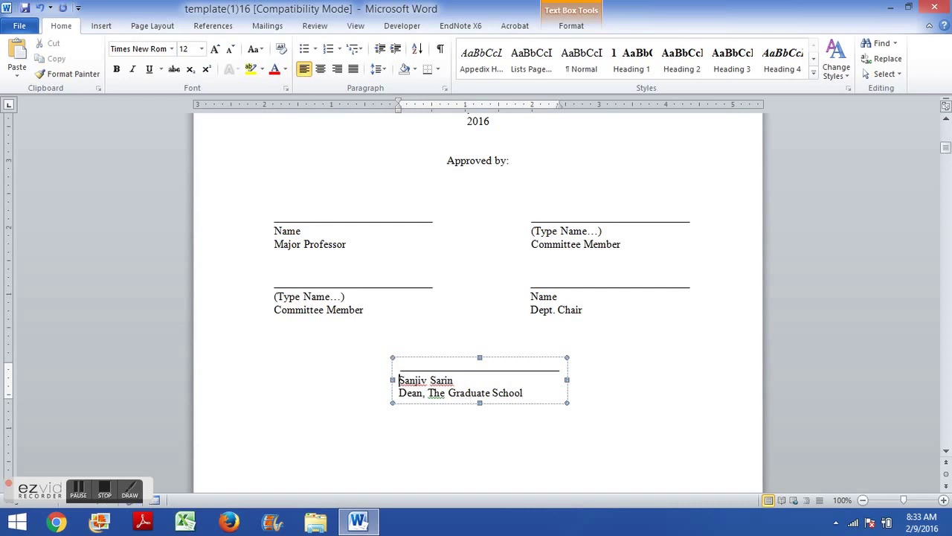
pyautogui.write('h.D.')
# Step: Examine the copyright page, highlighting the placeholder line for the author's name as it appears on the title page
pyautogui.scroll(-8, 682, 360)
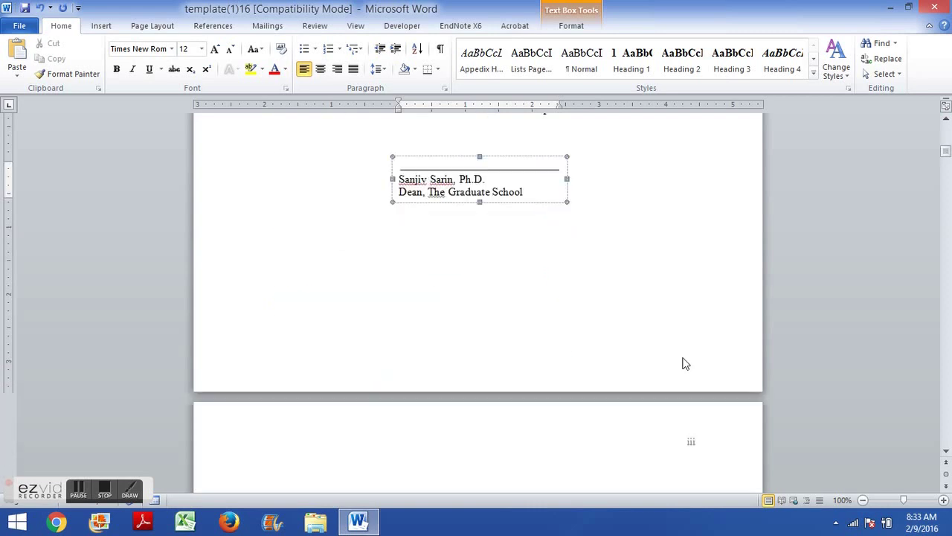
pyautogui.scroll(-5, 682, 358)
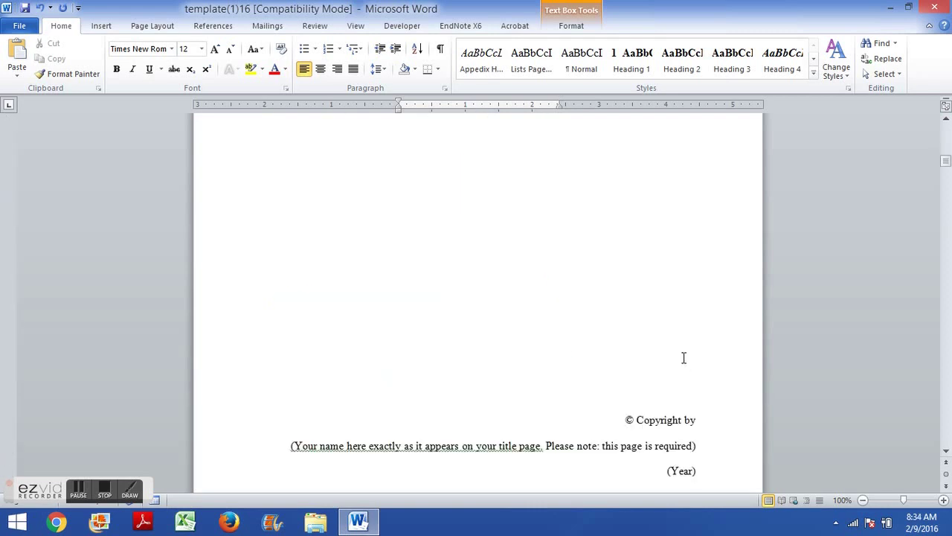
pyautogui.scroll(-3, 648, 445)
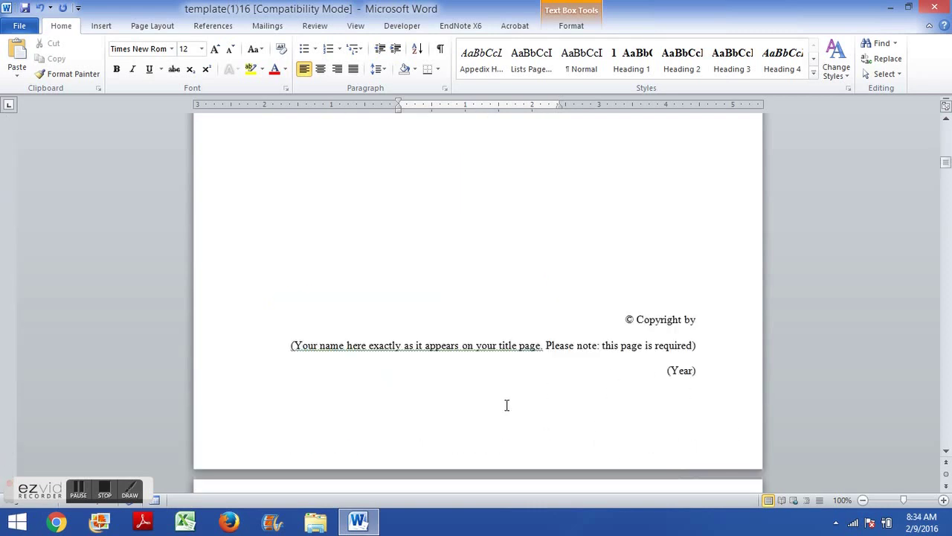
pyautogui.moveTo(291, 347); pyautogui.dragTo(696, 345)
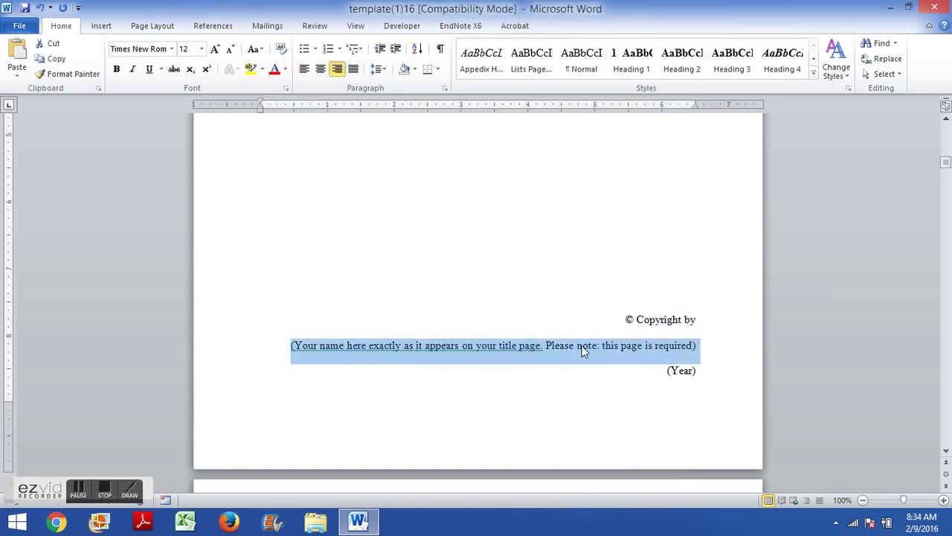
# Step: Insert "Your full name" at the start of the Biographical Sketch paragraph, before "This page is required"
pyautogui.scroll(-7, 673, 372)
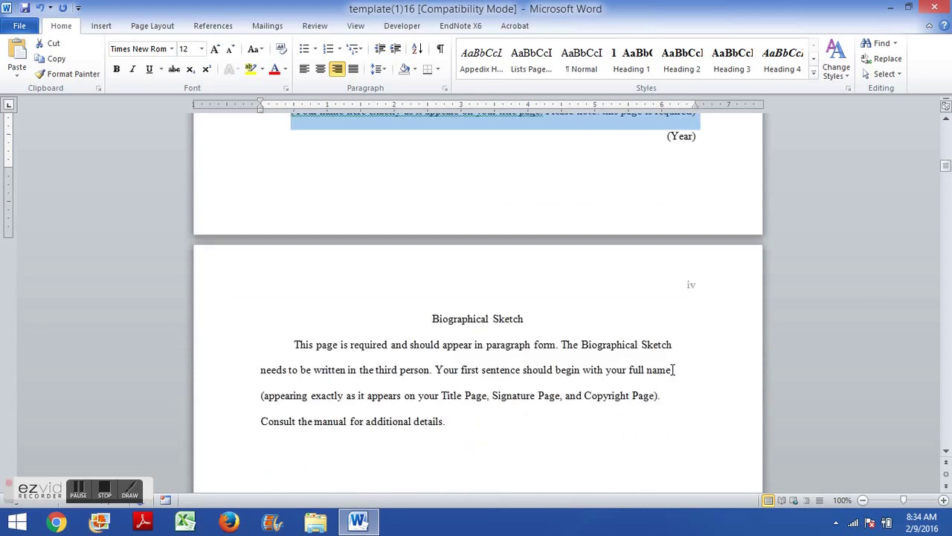
pyautogui.click(421, 363)
pyautogui.scroll(-2, 421, 364)
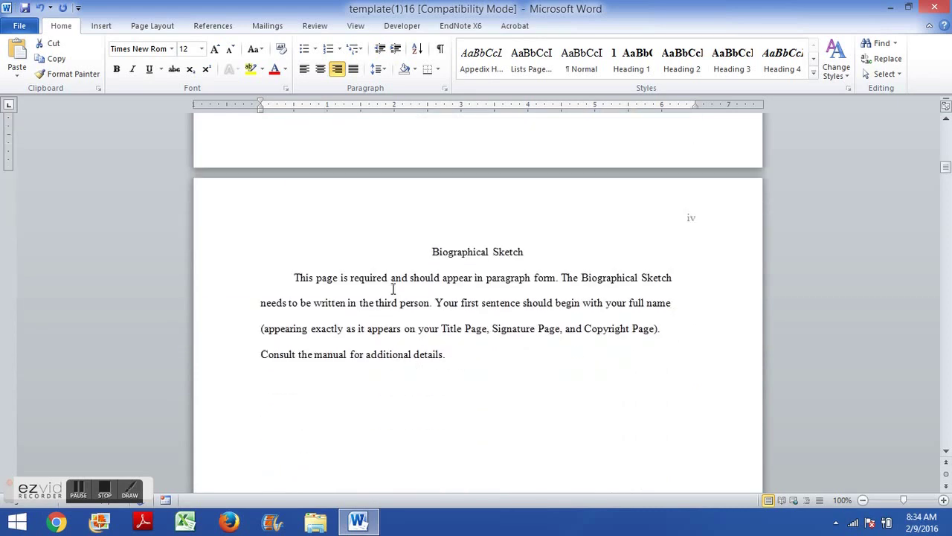
pyautogui.moveTo(295, 278); pyautogui.dragTo(493, 353)
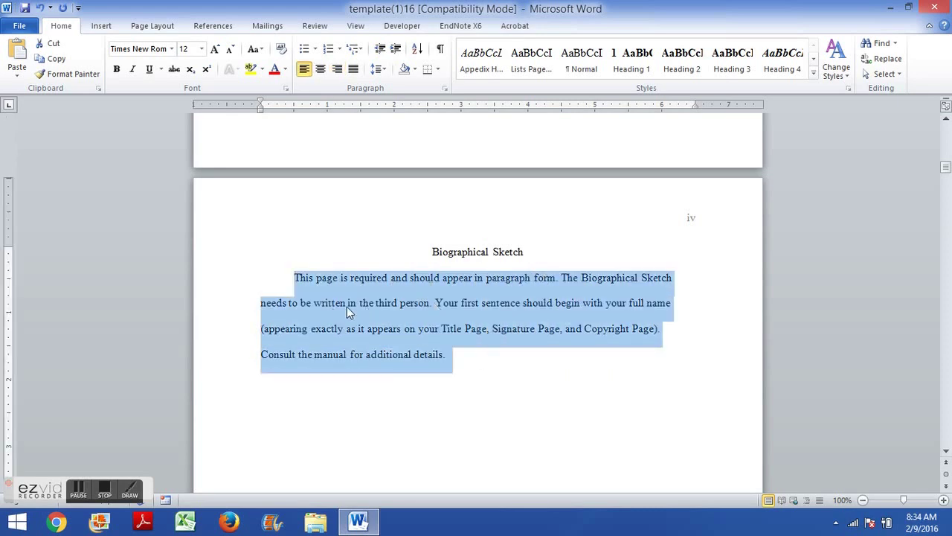
pyautogui.click(296, 278)
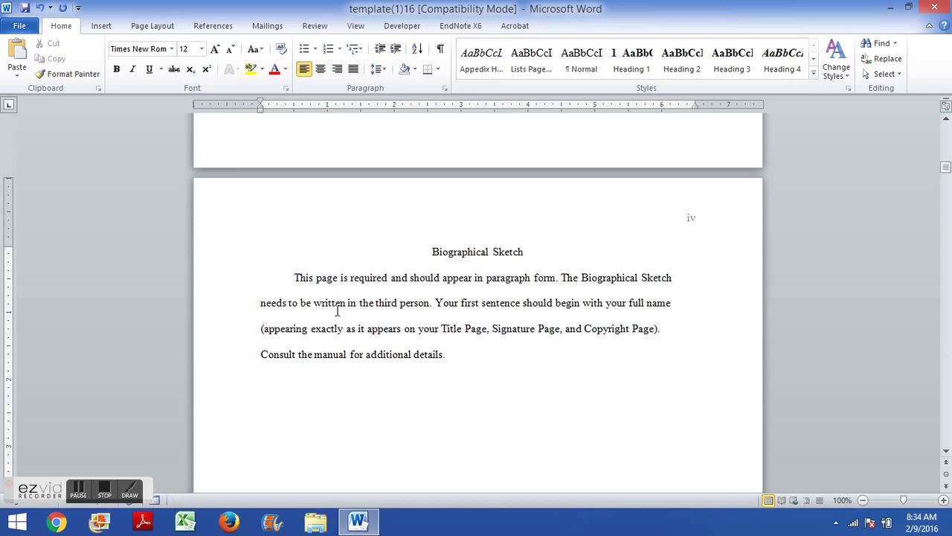
pyautogui.write('Your full name')
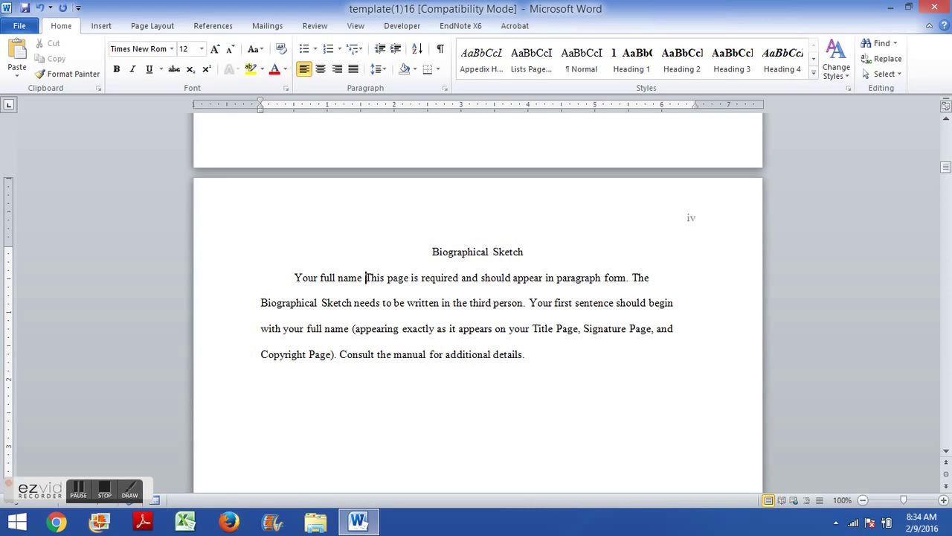
# Step: Review the instructions on the Dedication and Acknowledgments pages that follow the Biographical Sketch
pyautogui.scroll(-10, 494, 322)
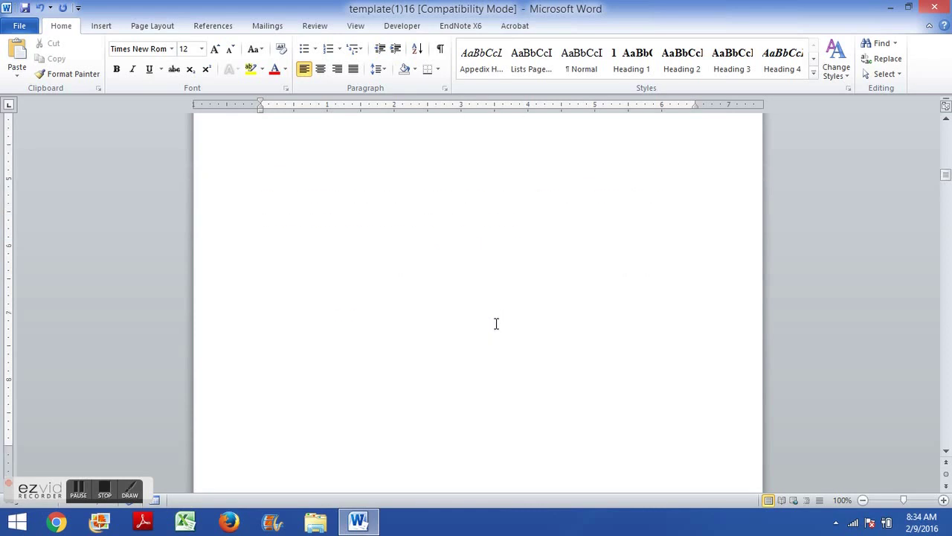
pyautogui.scroll(-10, 489, 320)
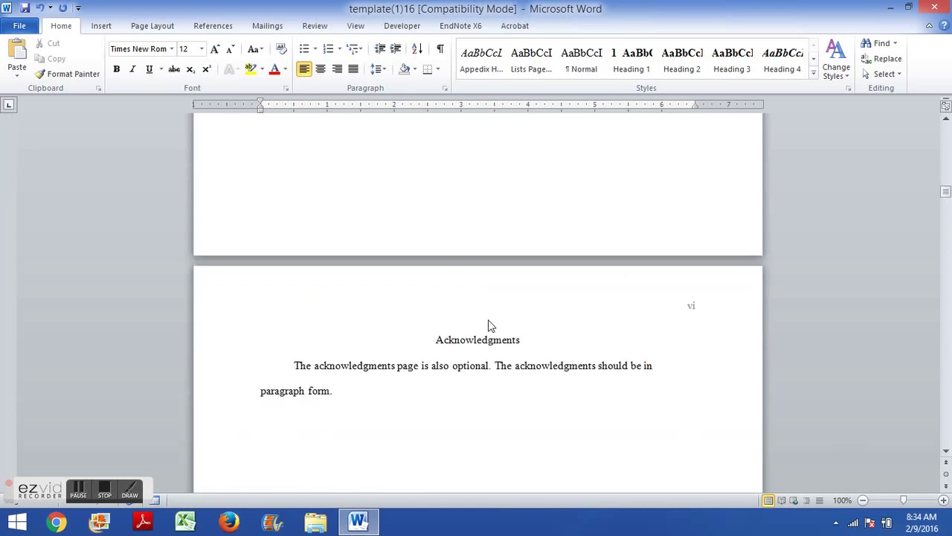
pyautogui.scroll(10, 480, 359)
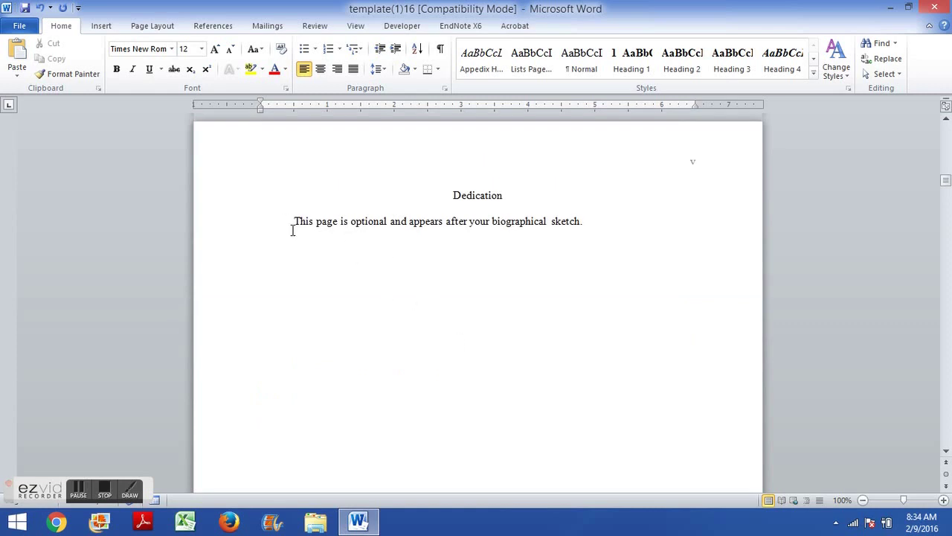
pyautogui.scroll(-3, 452, 246)
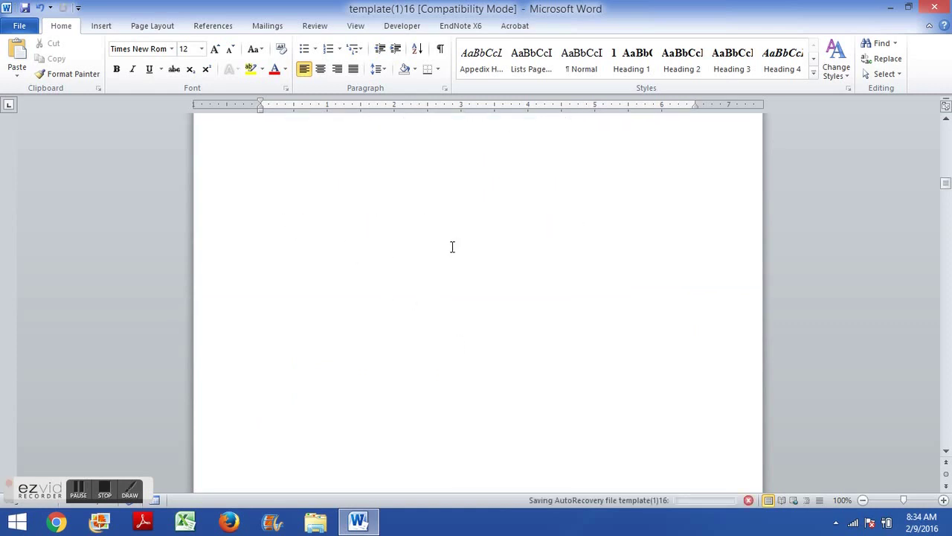